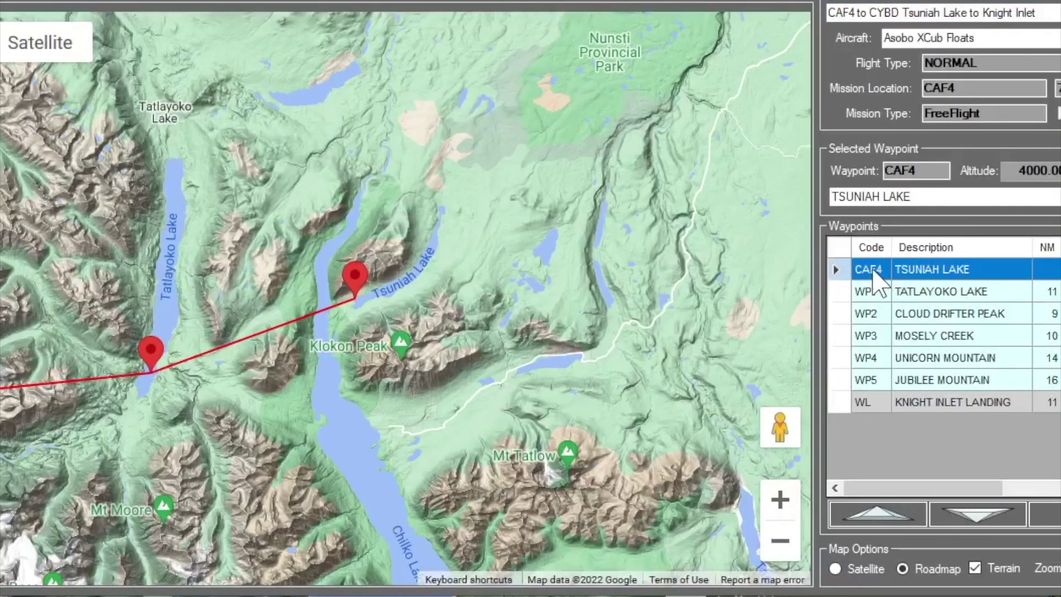
- Inspect the final Knight Inlet Landing waypoint and its code in the Tsuniah Lake flight plan
{"action": "left_click", "coordinate": [884, 409]}
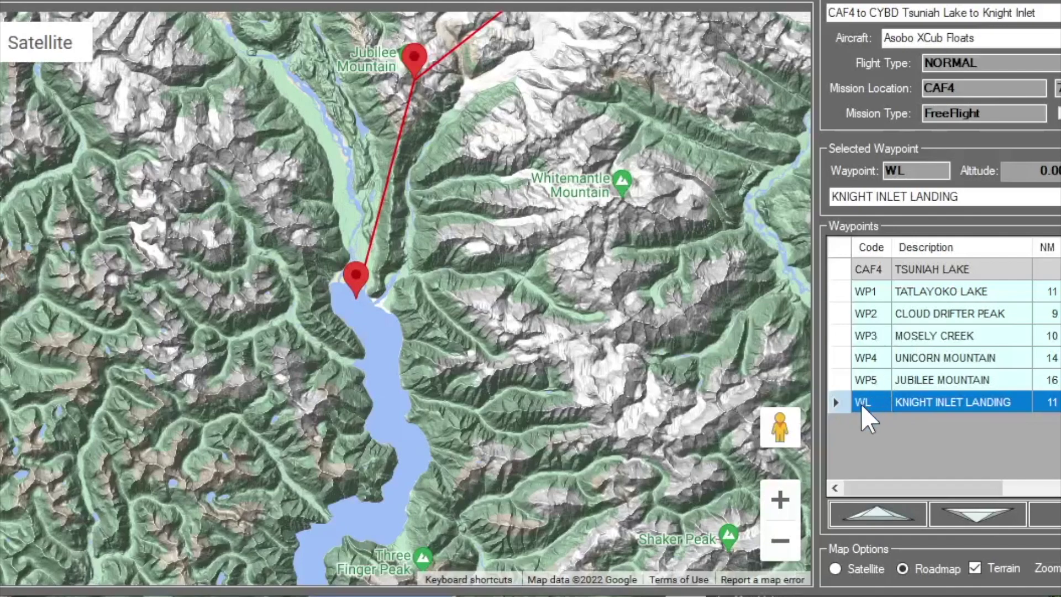
{"action": "double_click", "coordinate": [896, 171]}
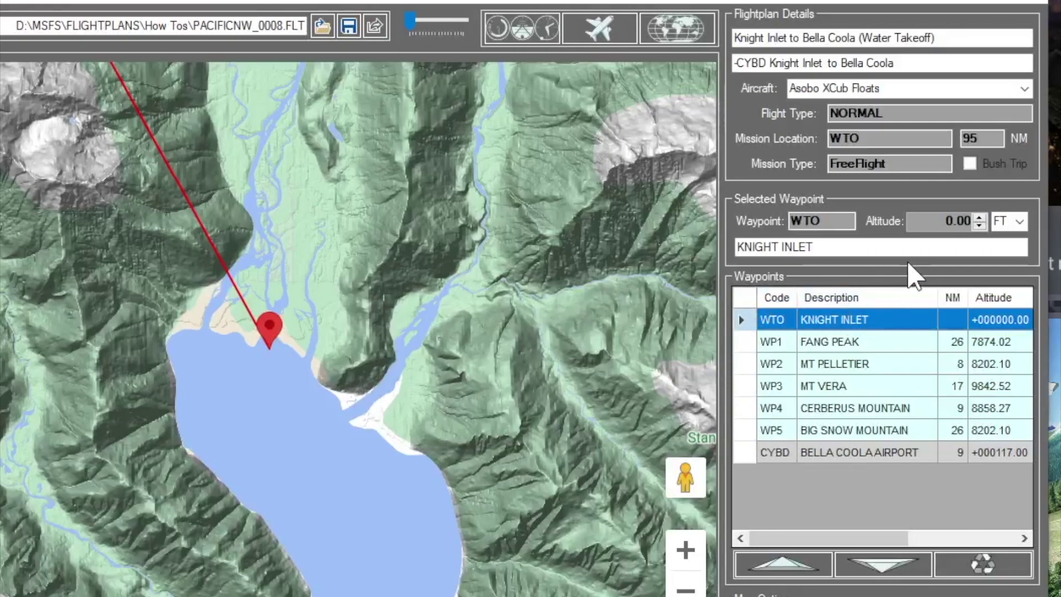
- Delete the KNIGHT INLET starting waypoint (WTO) from the Knight Inlet to Bella Coola flight plan
{"action": "left_click", "coordinate": [976, 563]}
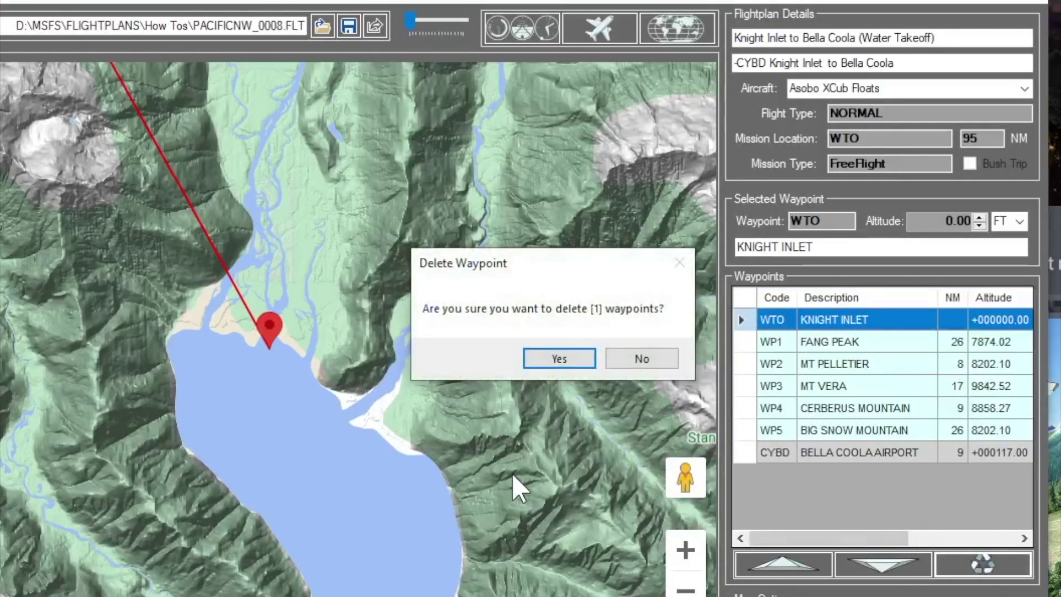
{"action": "left_click", "coordinate": [546, 360]}
{"action": "left_click", "coordinate": [605, 373]}
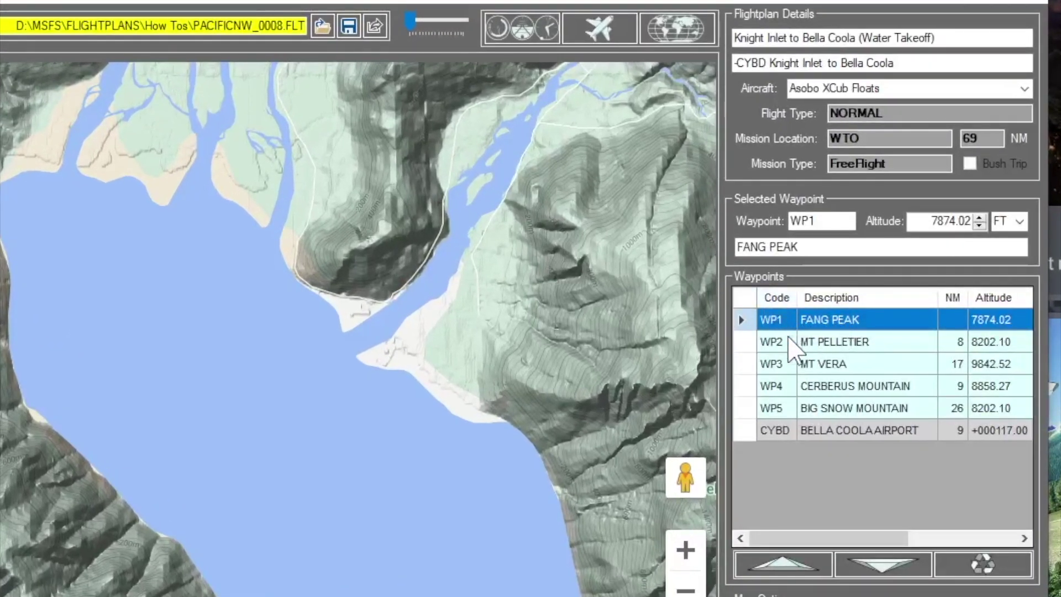
- Examine the code and altitude fields of the Cerberus Mountain, Big Snow Mountain and Bella Coola Airport waypoints
{"action": "left_click", "coordinate": [780, 387]}
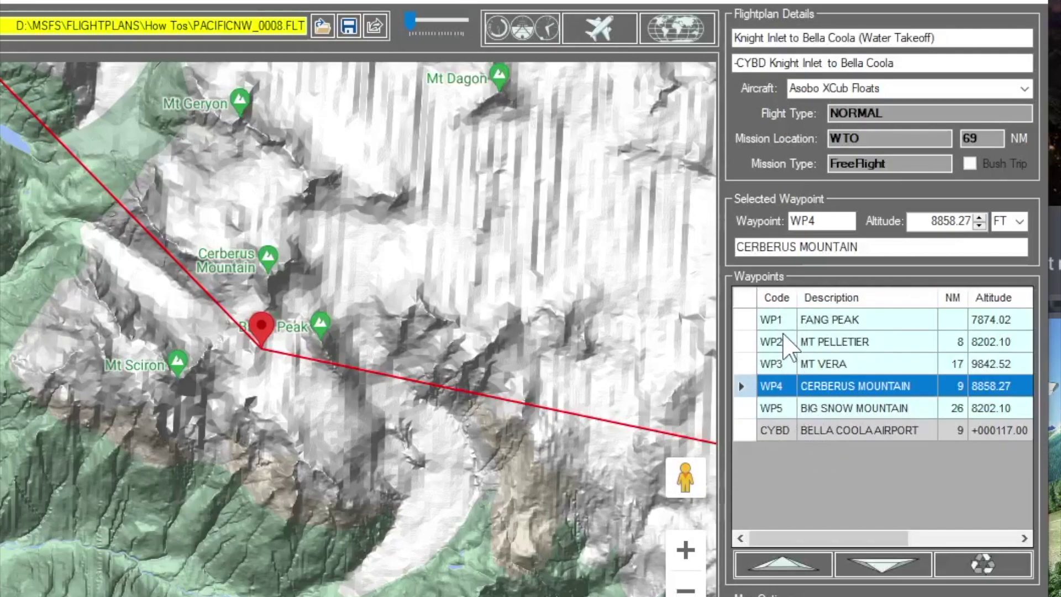
{"action": "left_click", "coordinate": [784, 410]}
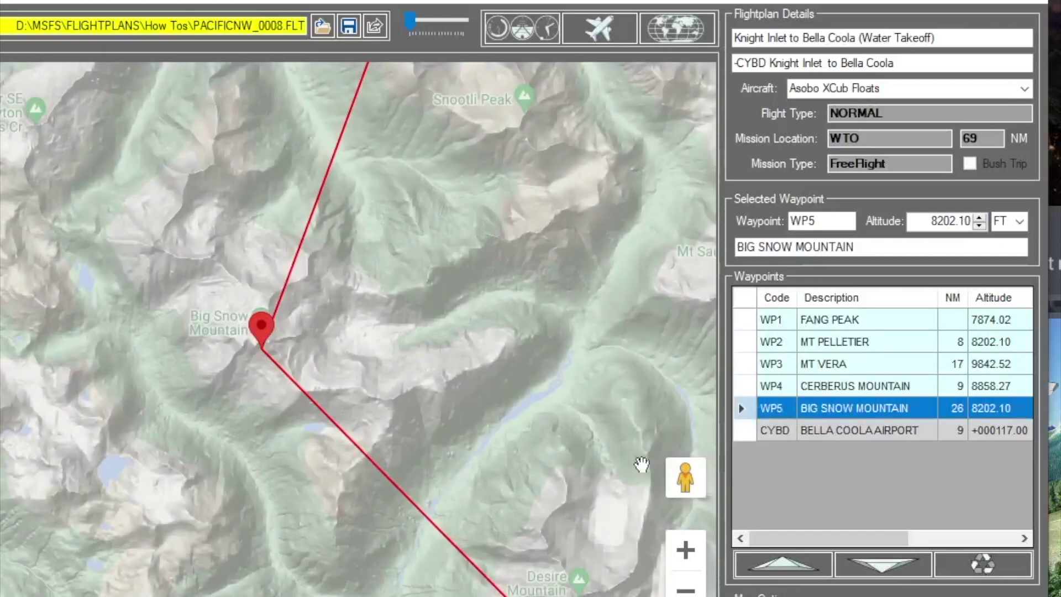
{"action": "double_click", "coordinate": [803, 221]}
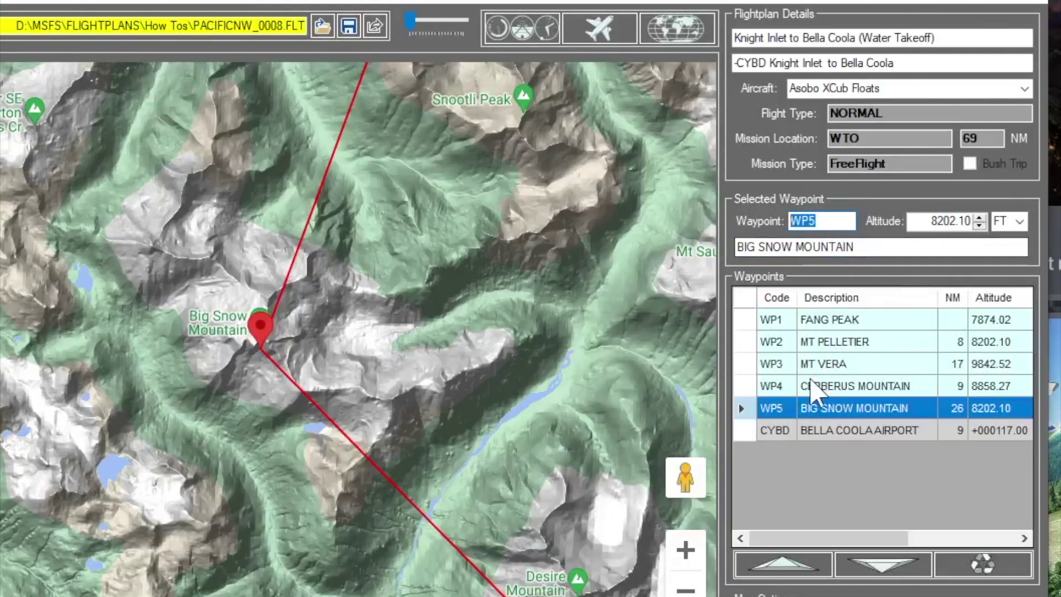
{"action": "left_click", "coordinate": [772, 433]}
{"action": "double_click", "coordinate": [939, 220]}
- Place a new waypoint after WP1 (Fang Peak) on the water at the head of Knight Inlet on the map
{"action": "left_click", "coordinate": [749, 323]}
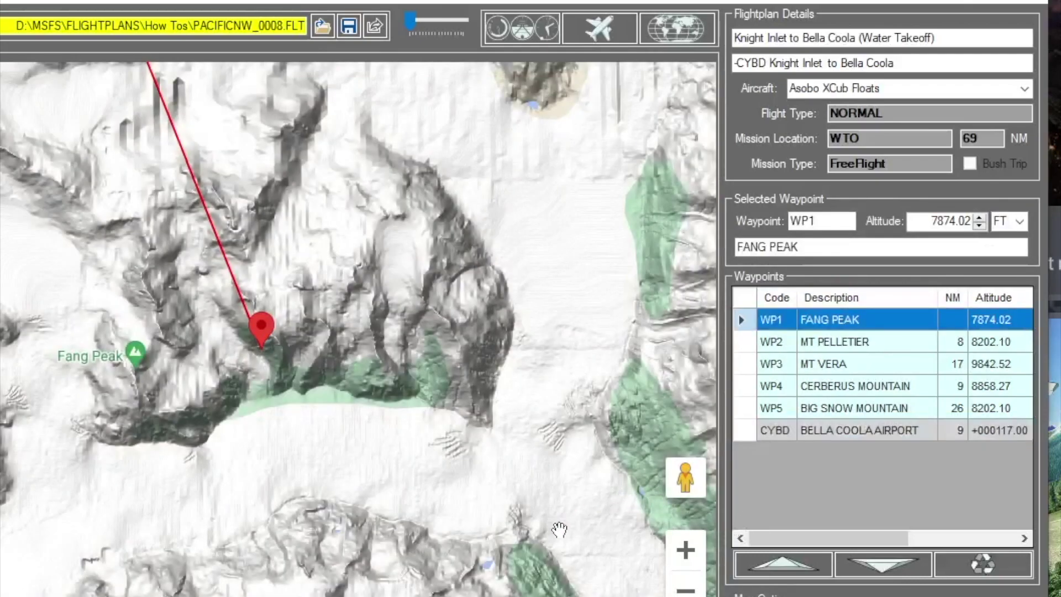
{"action": "left_click_drag", "start_coordinate": [569, 557], "coordinate": [349, 427]}
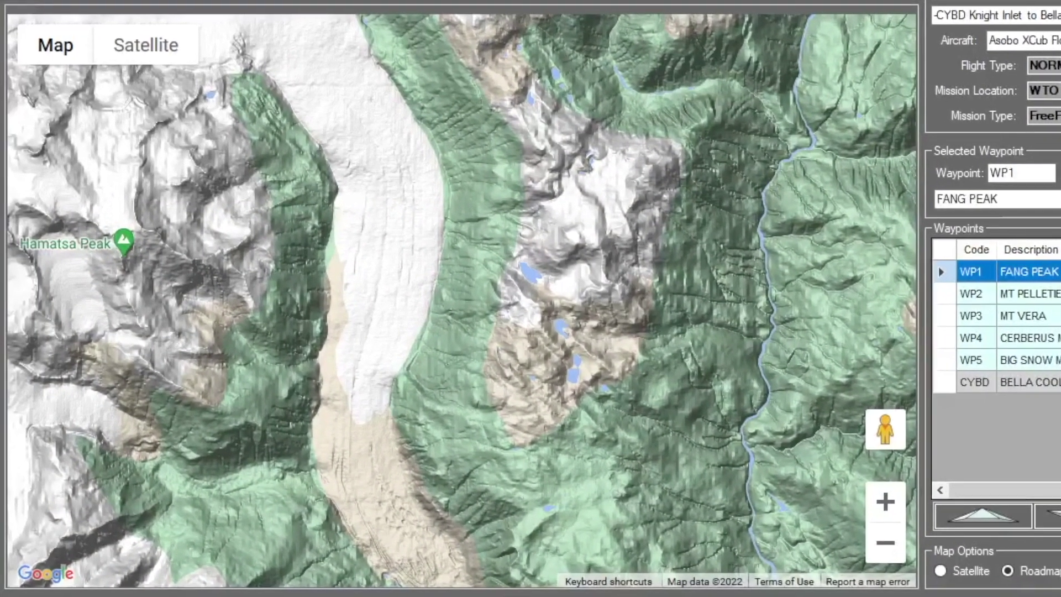
{"action": "left_click_drag", "start_coordinate": [542, 487], "coordinate": [426, 404]}
{"action": "left_click_drag", "start_coordinate": [497, 531], "coordinate": [409, 387]}
{"action": "left_click_drag", "start_coordinate": [427, 552], "coordinate": [331, 372]}
{"action": "left_click_drag", "start_coordinate": [431, 531], "coordinate": [387, 310]}
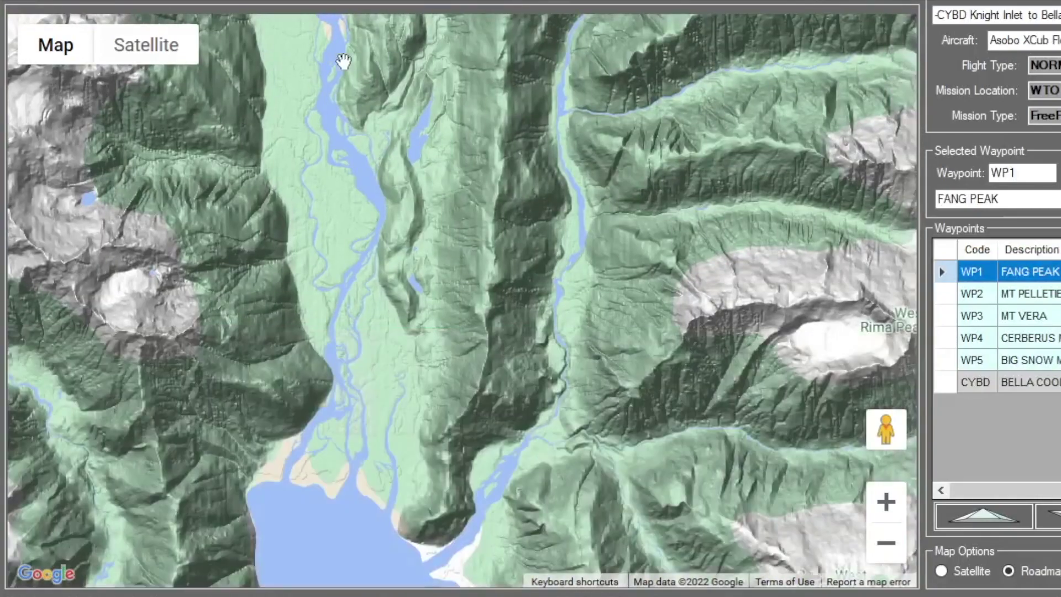
{"action": "left_click_drag", "start_coordinate": [387, 486], "coordinate": [475, 331]}
{"action": "left_click_drag", "start_coordinate": [492, 492], "coordinate": [481, 371]}
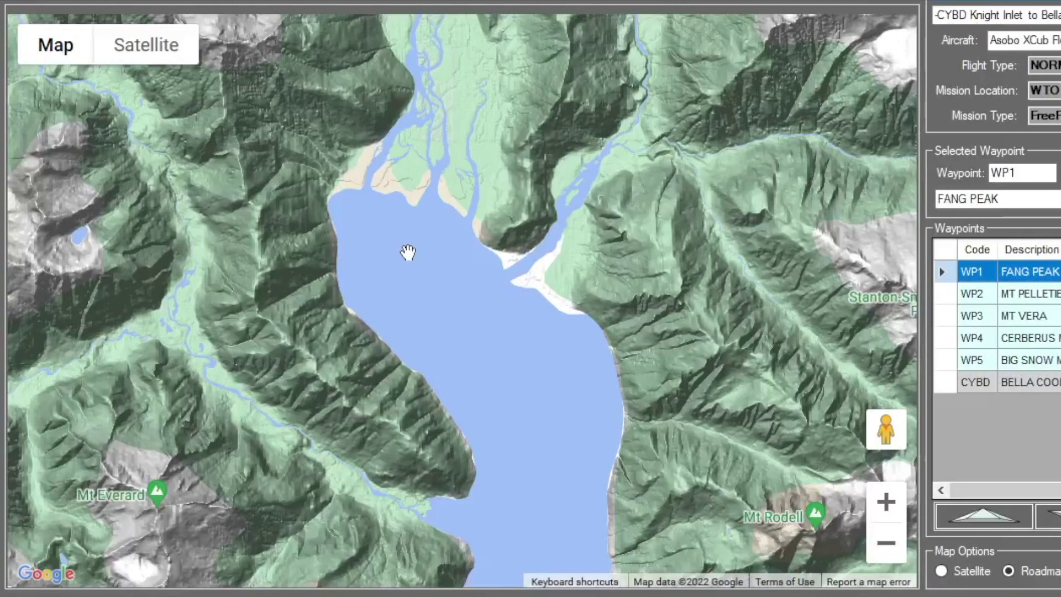
{"action": "left_click", "coordinate": [408, 252]}
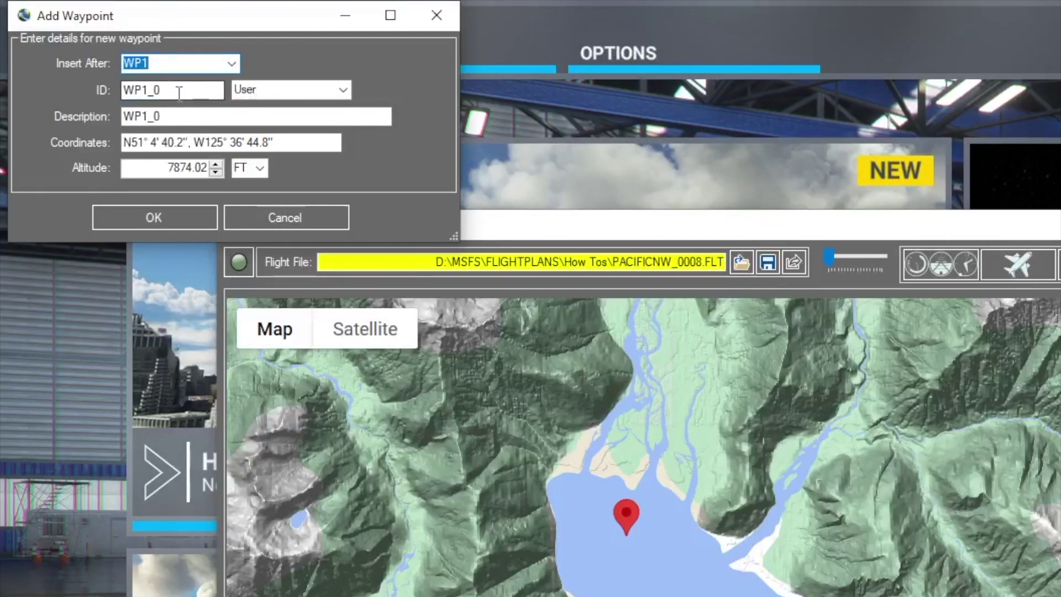
- Define the new waypoint with ID WL, type Airport and description KNIGHT INLET WATER TAKEOFF, and add it to the plan
{"action": "key", "text": "Tab"}
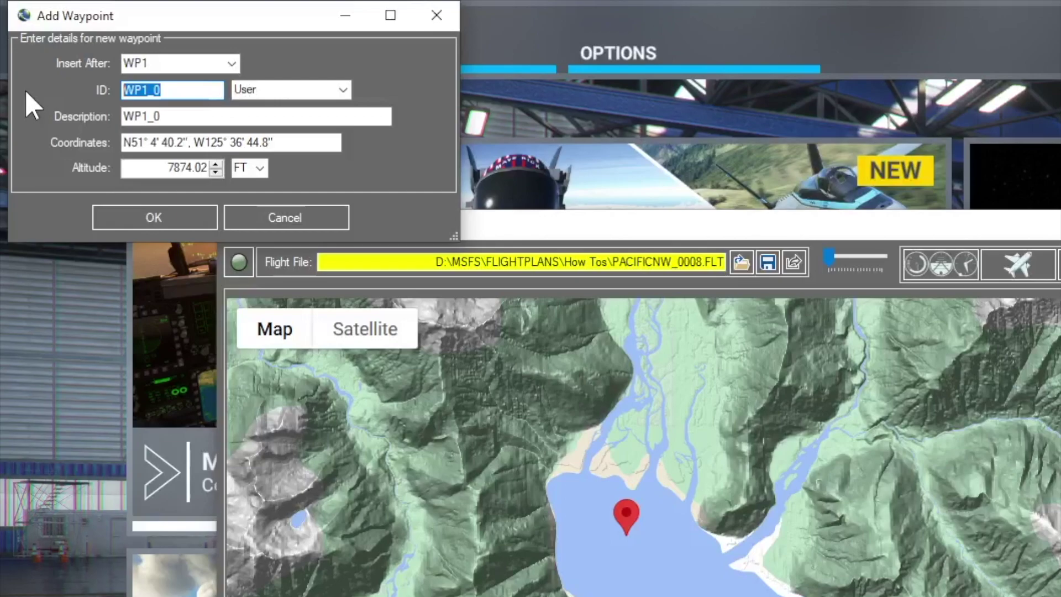
{"action": "type", "text": "WL"}
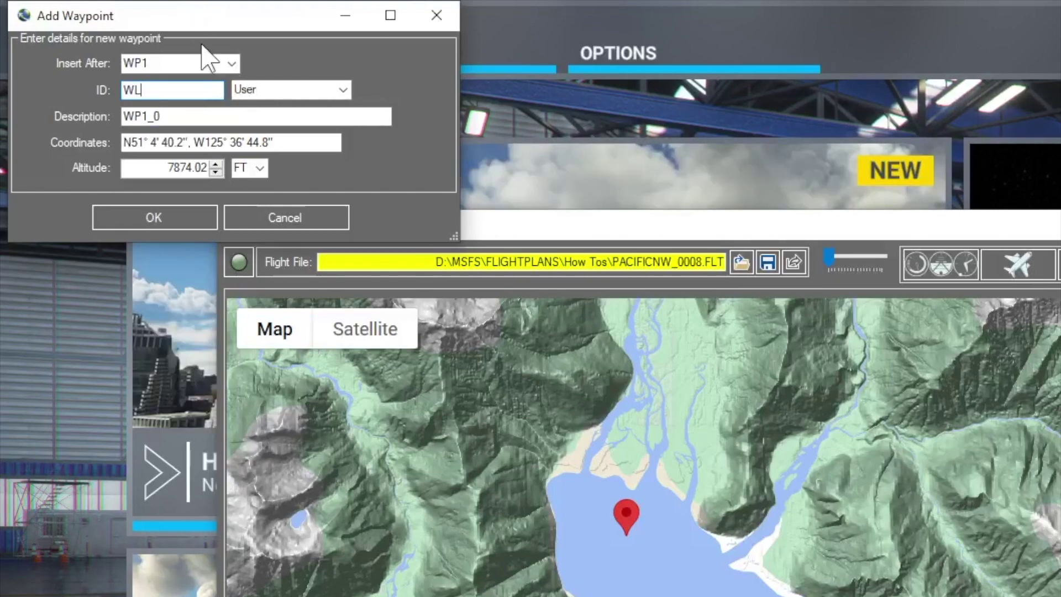
{"action": "left_click", "coordinate": [343, 89]}
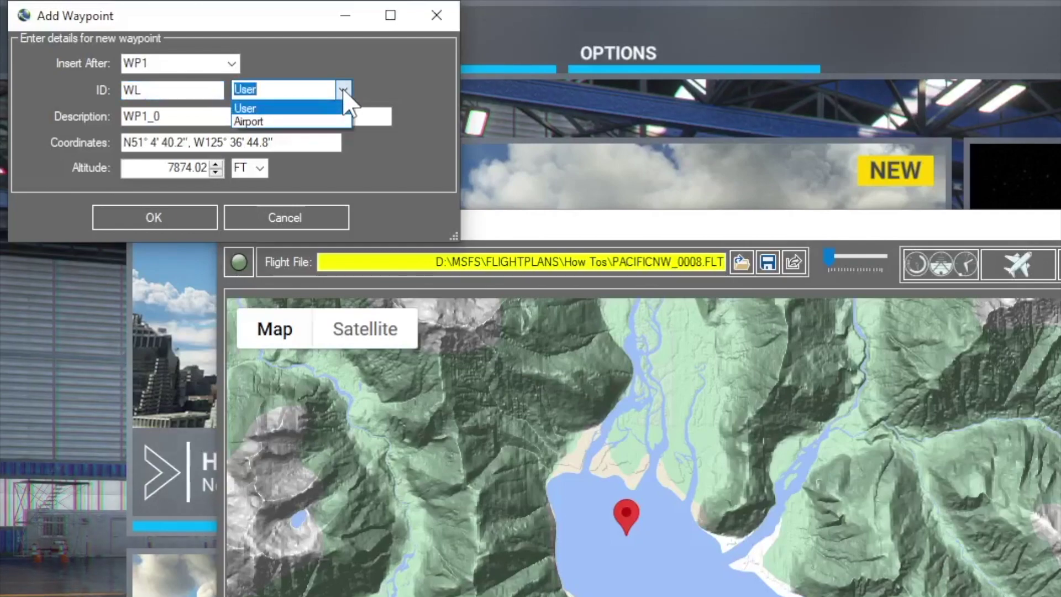
{"action": "left_click", "coordinate": [303, 121]}
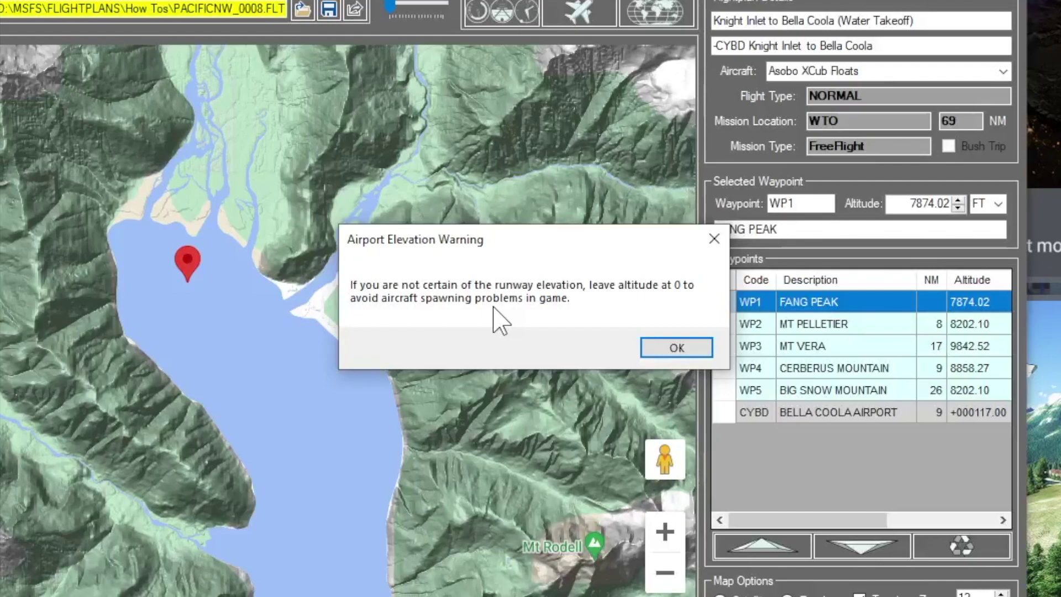
{"action": "left_click", "coordinate": [677, 347]}
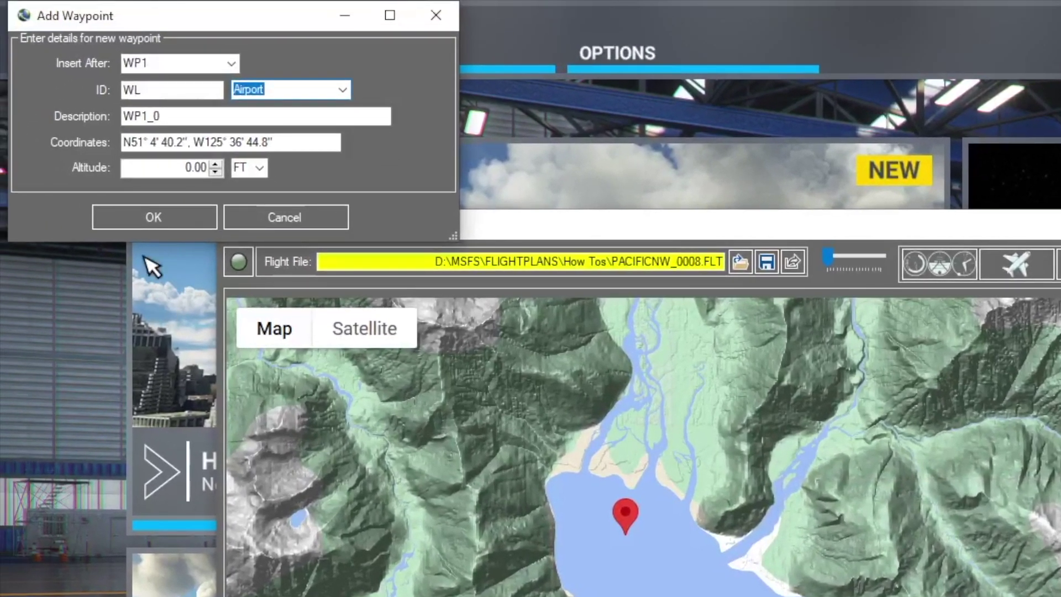
{"action": "key", "text": "Tab"}
{"action": "type", "text": "kiNIGHT INLET WATER TAKEOFF"}
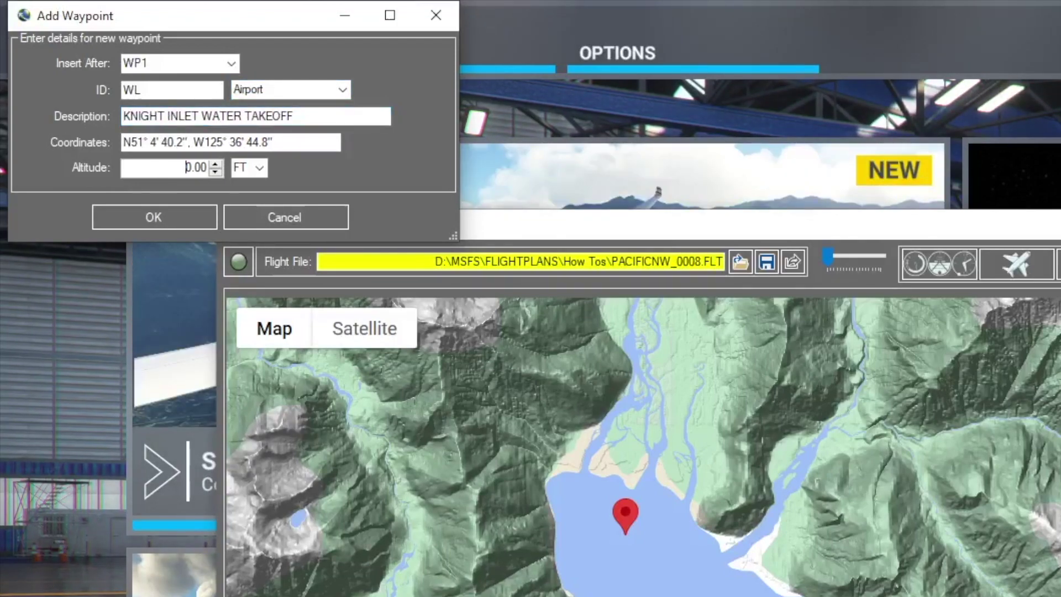
{"action": "left_click", "coordinate": [161, 218]}
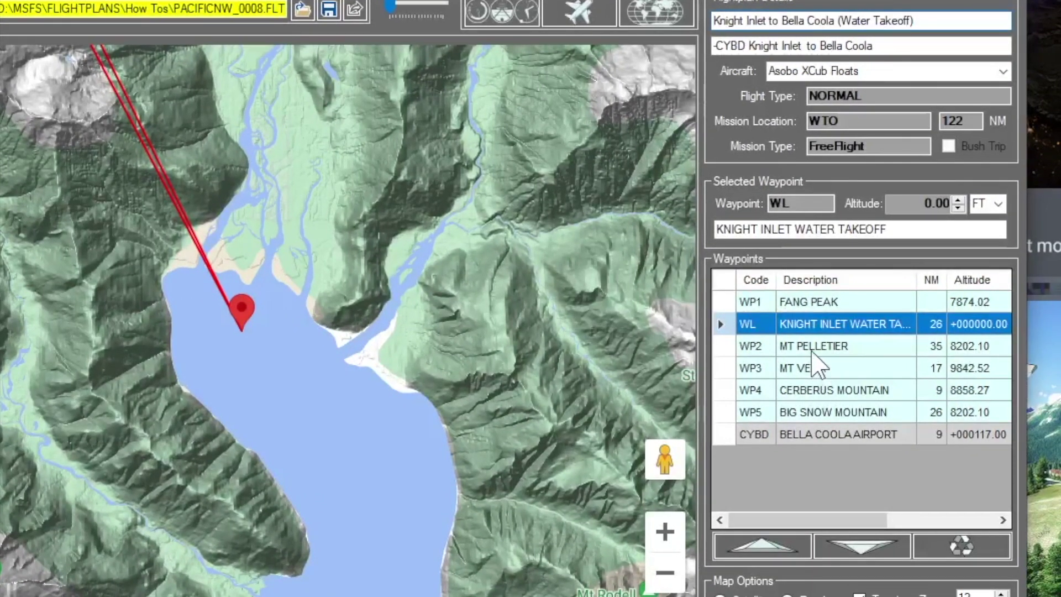
- Move the WL waypoint above Fang Peak so it becomes the first waypoint in the list
{"action": "left_click", "coordinate": [810, 349]}
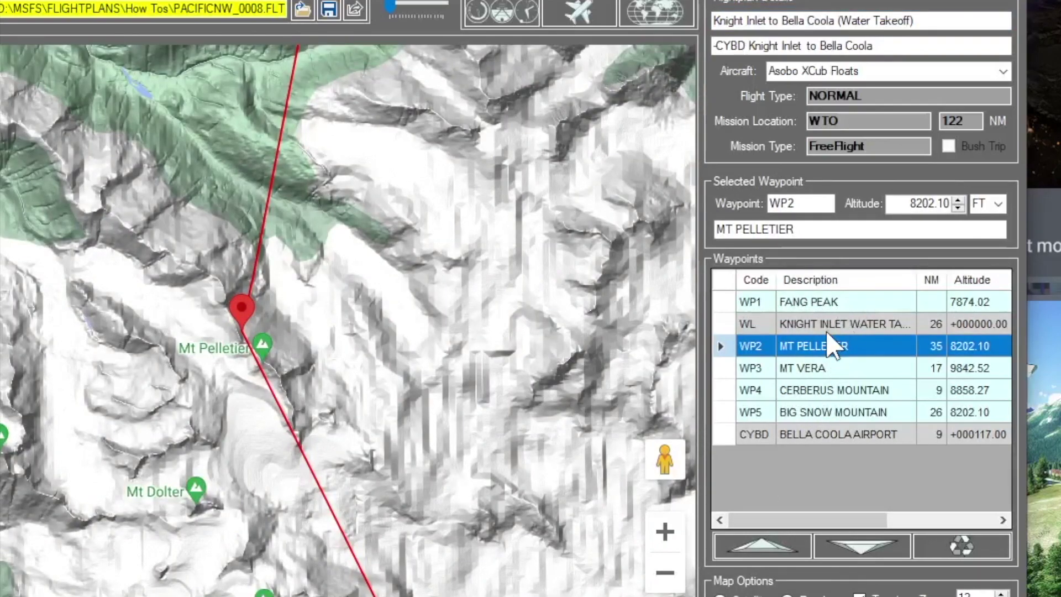
{"action": "left_click", "coordinate": [824, 327]}
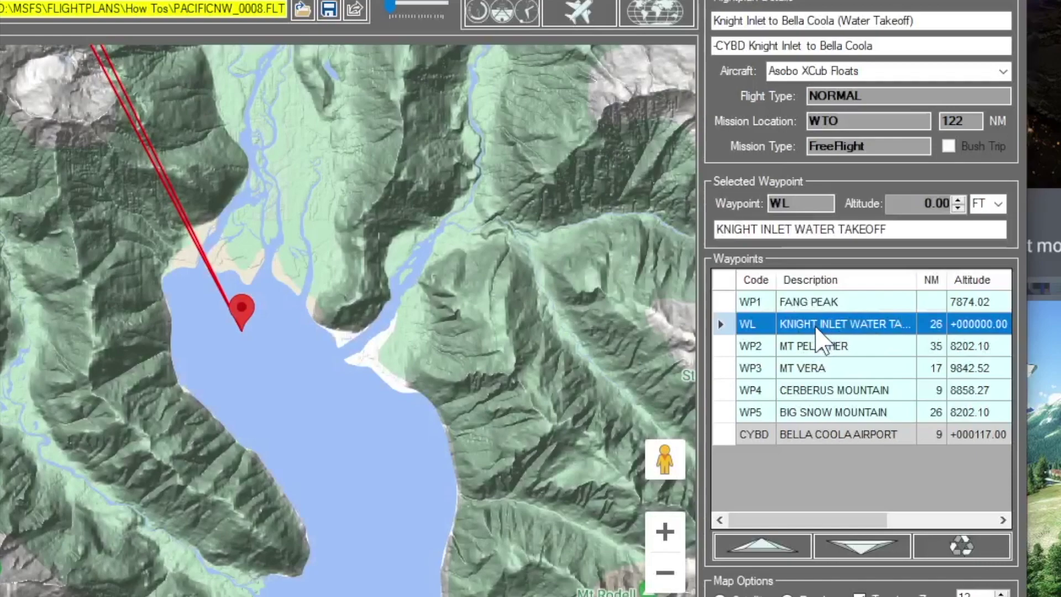
{"action": "left_click", "coordinate": [777, 544]}
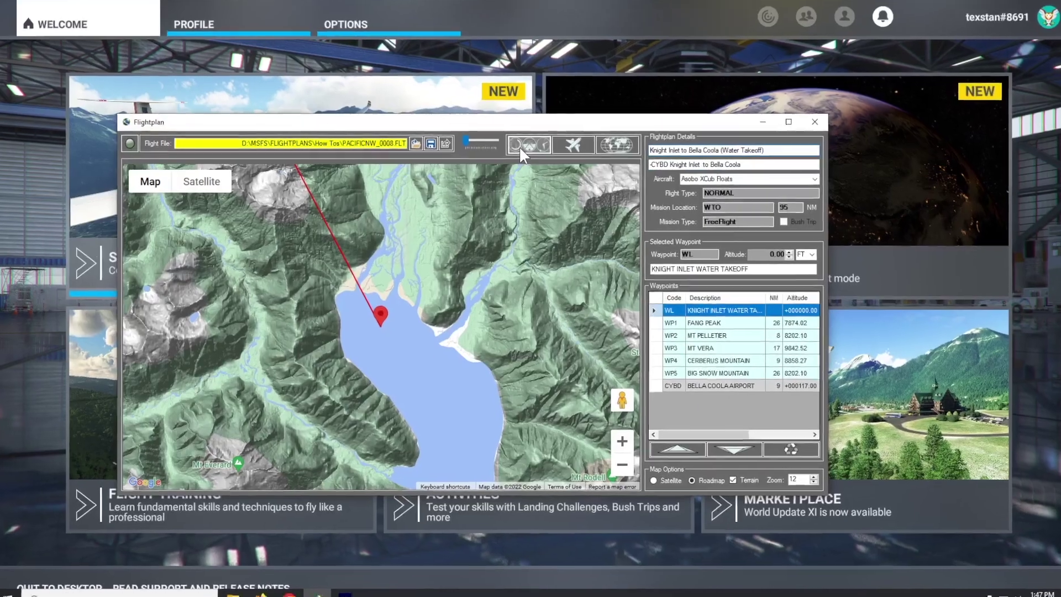
- Check the departure ICAO code in the flight settings and close them
{"action": "left_click", "coordinate": [518, 146]}
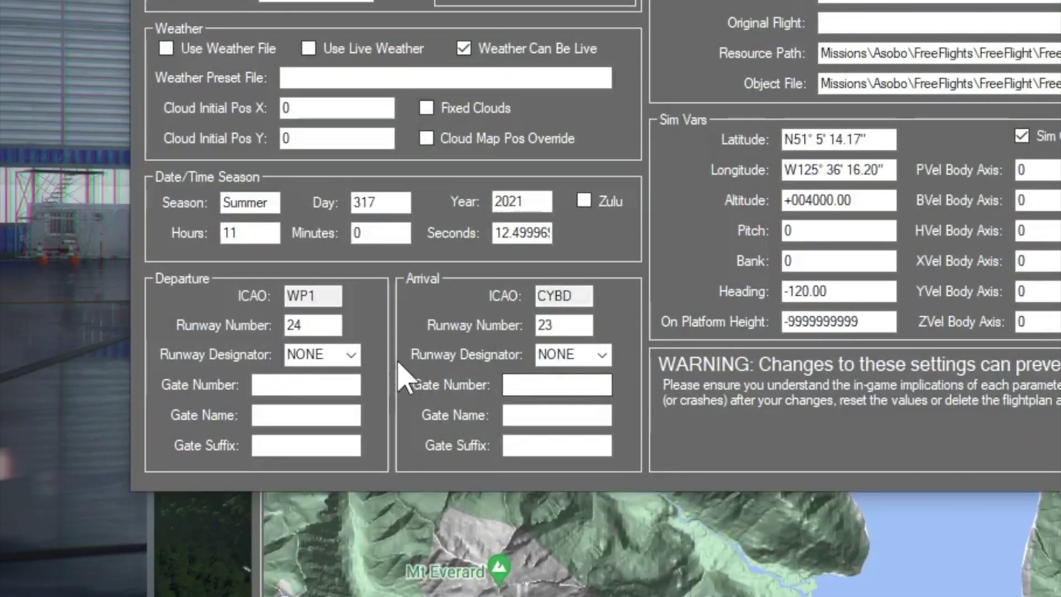
{"action": "left_click", "coordinate": [329, 297]}
{"action": "double_click", "coordinate": [330, 297]}
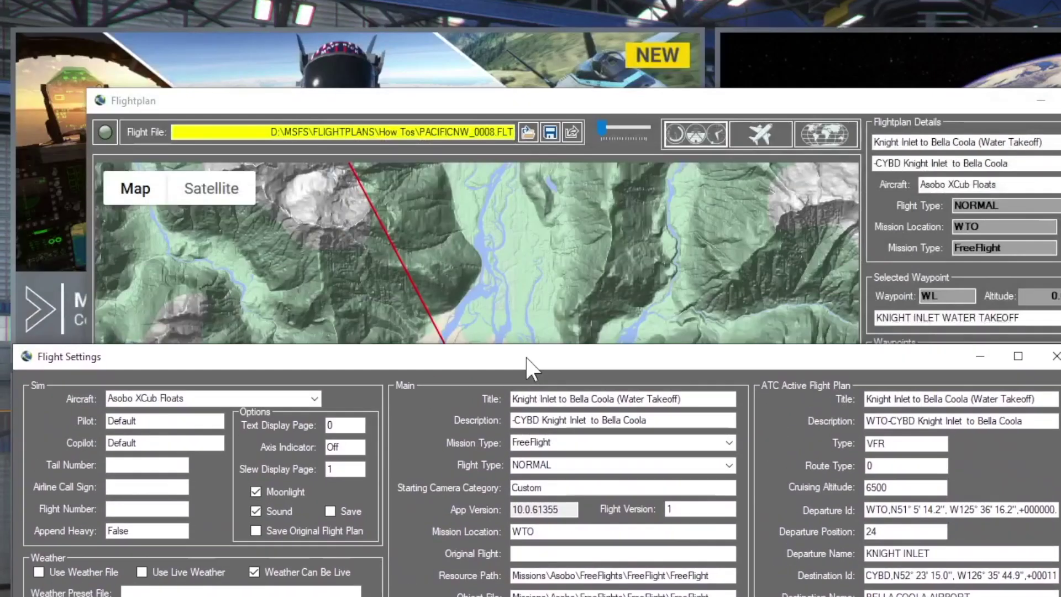
{"action": "left_click_drag", "start_coordinate": [526, 357], "coordinate": [521, 420]}
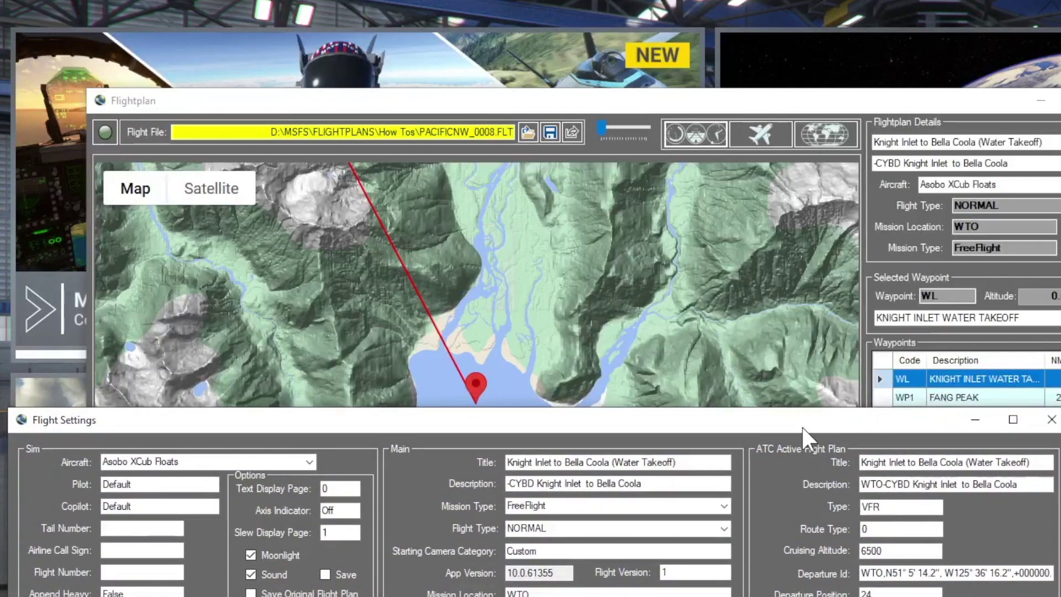
{"action": "left_click", "coordinate": [1051, 423]}
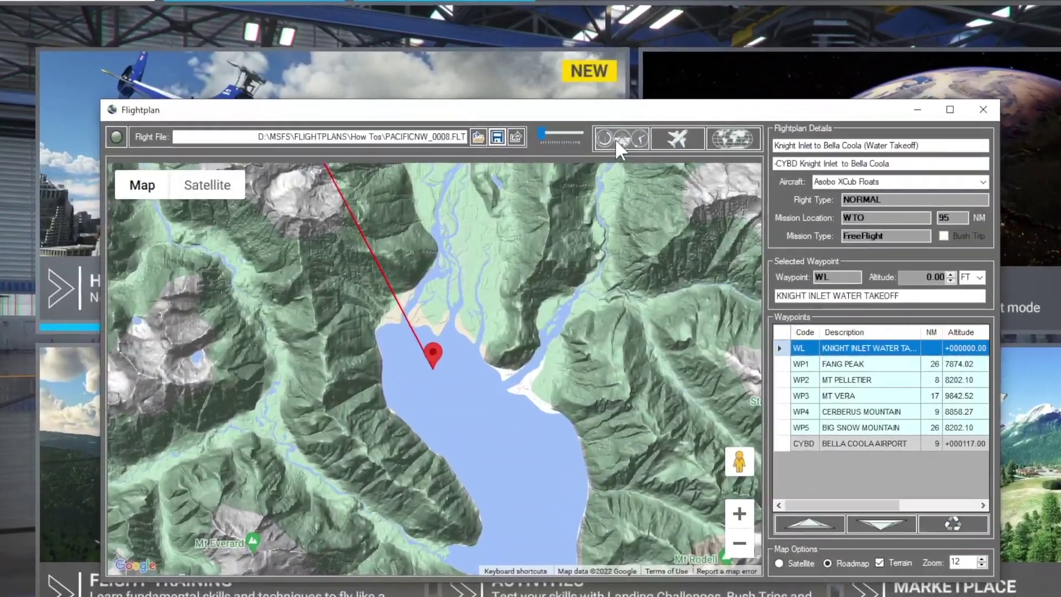
- Check the departure ICAO in the reopened flight settings and set the departure runway number to 18
{"action": "left_click", "coordinate": [615, 138]}
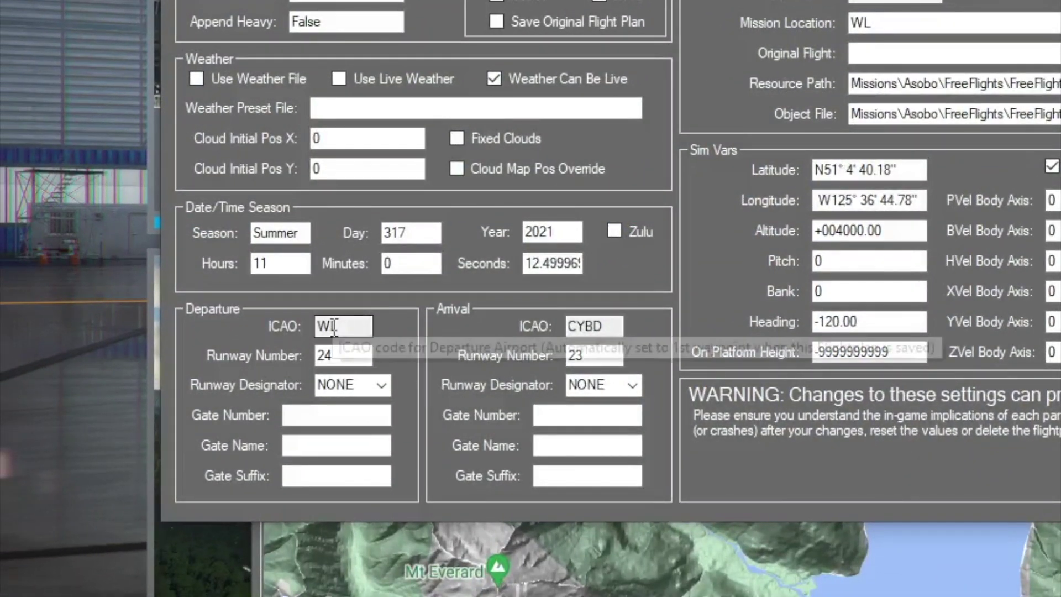
{"action": "double_click", "coordinate": [370, 326]}
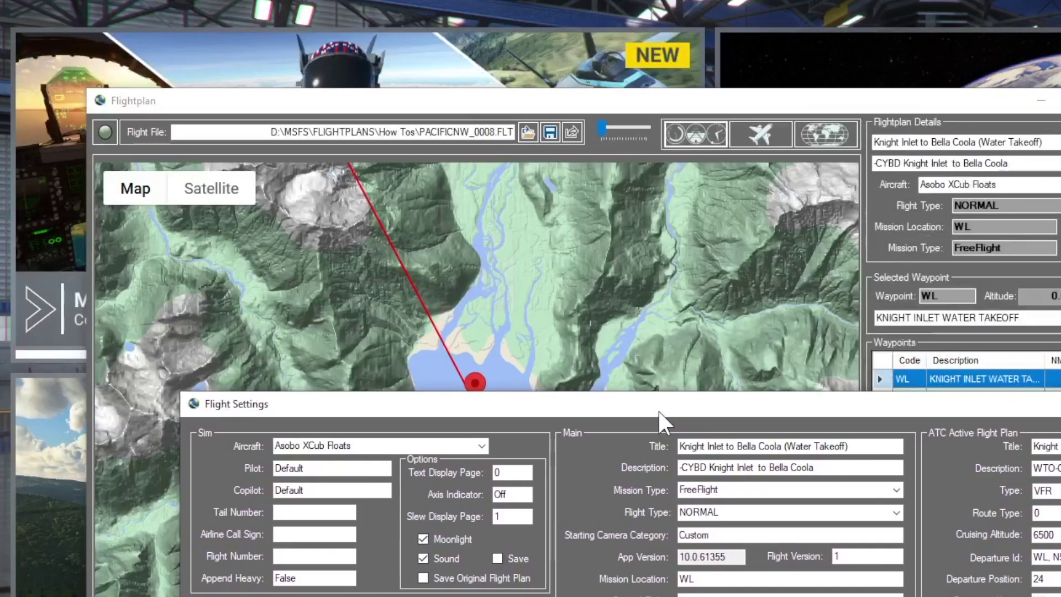
{"action": "left_click_drag", "start_coordinate": [657, 409], "coordinate": [458, 101]}
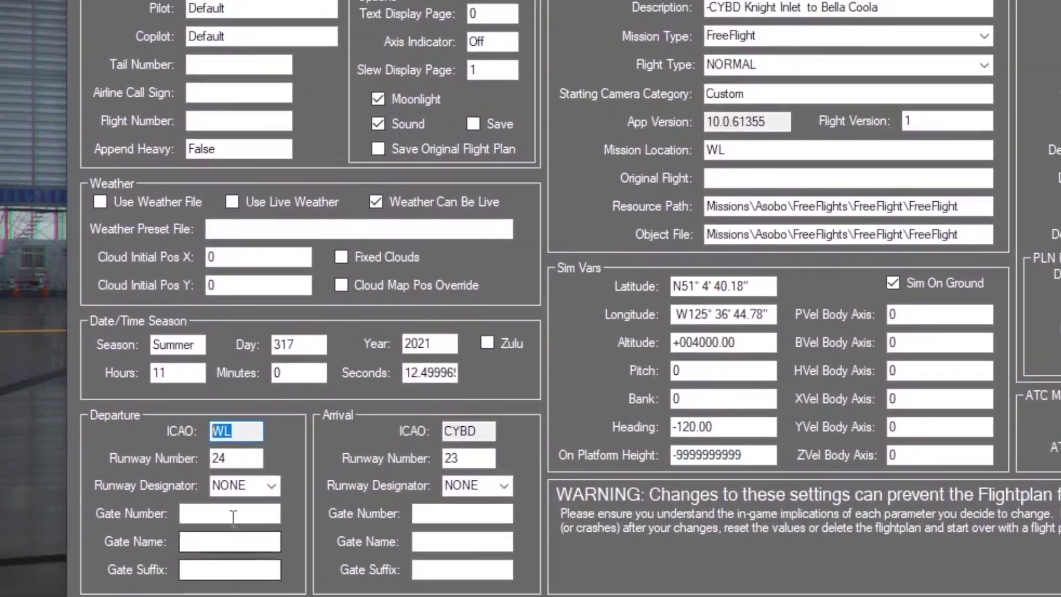
{"action": "key", "text": "Tab"}
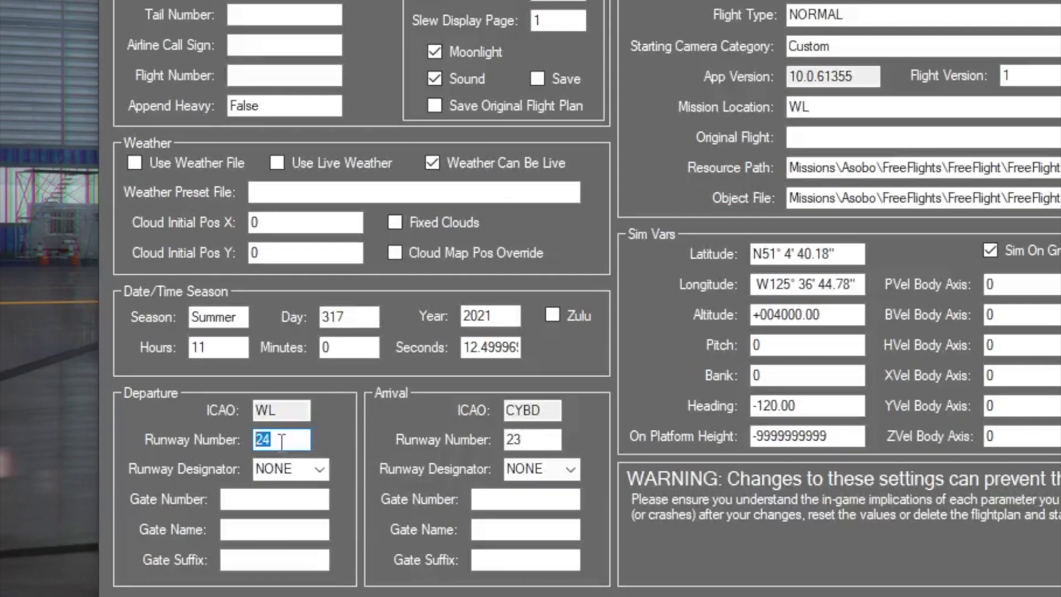
{"action": "type", "text": "18"}
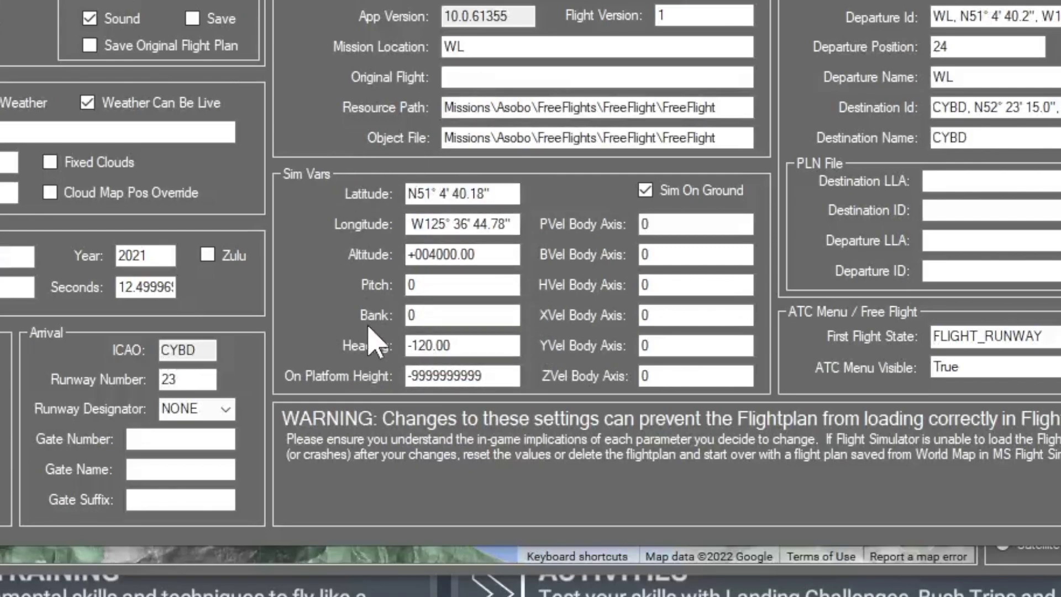
- Set the Sim Vars heading to 180, close the flight settings and reopen them to check the value
{"action": "left_click_drag", "start_coordinate": [486, 345], "coordinate": [328, 331]}
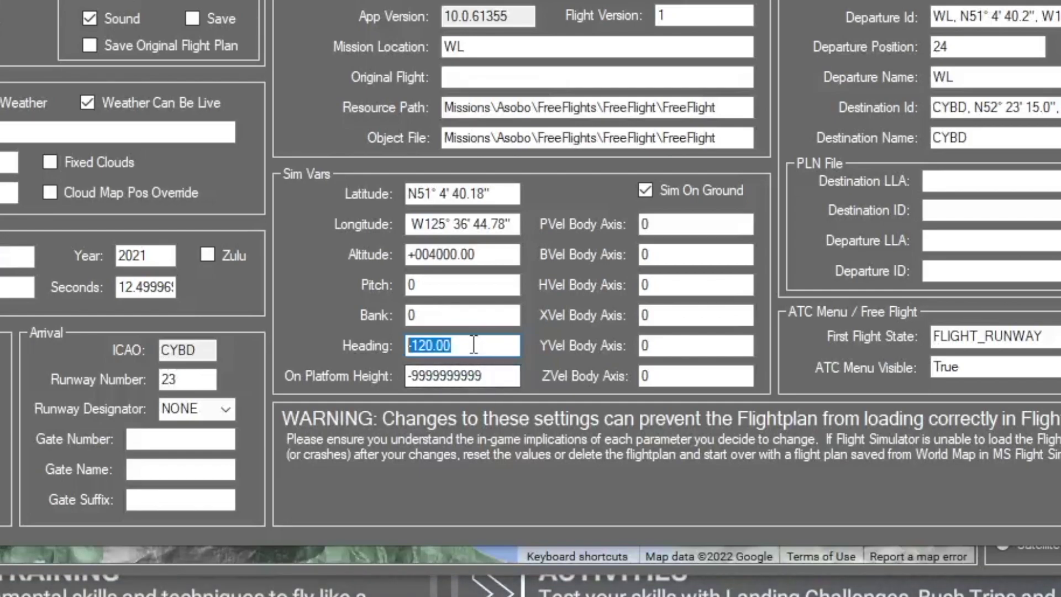
{"action": "type", "text": "180"}
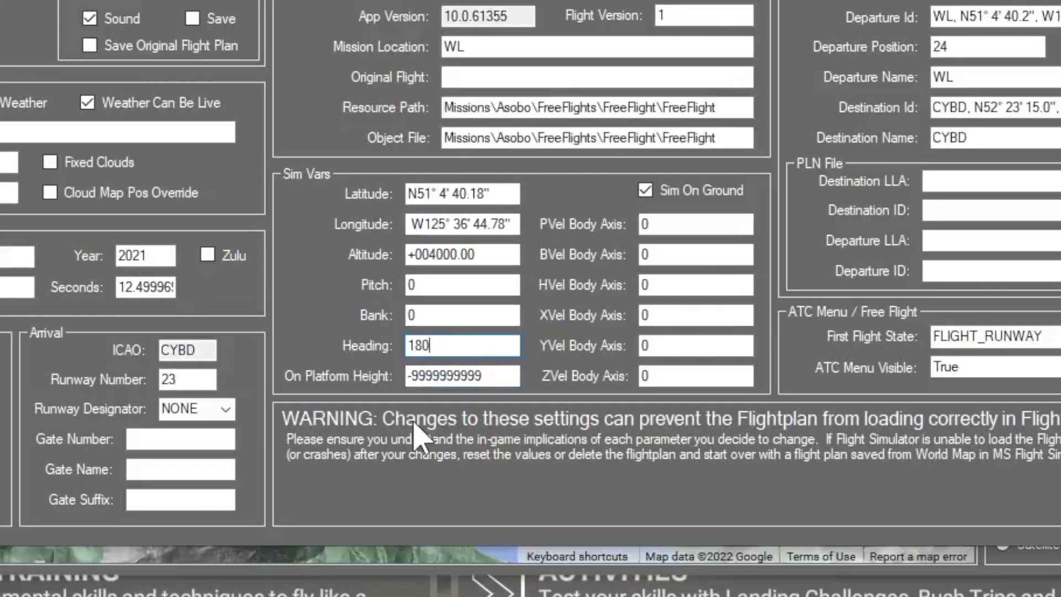
{"action": "left_click", "coordinate": [1020, 95]}
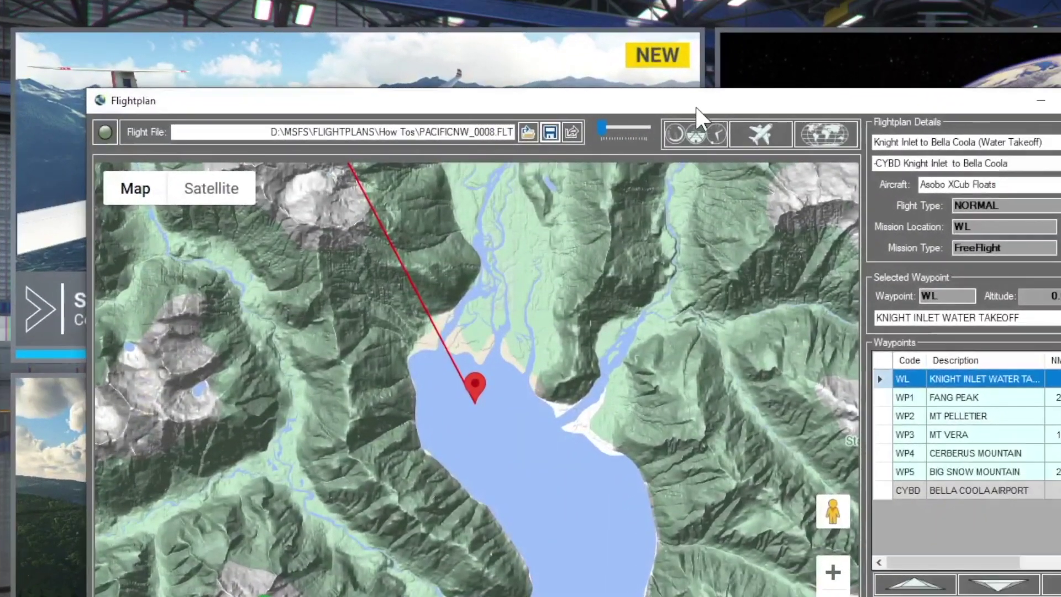
{"action": "left_click", "coordinate": [691, 131]}
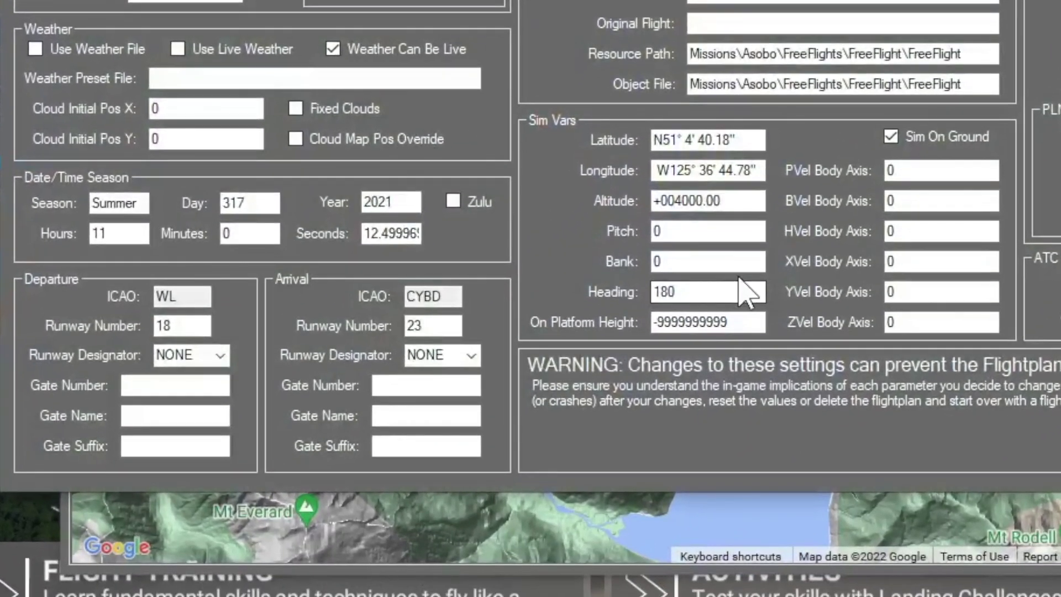
- Compare the Sim Vars heading with the departure runway number in the flight settings
{"action": "double_click", "coordinate": [718, 292]}
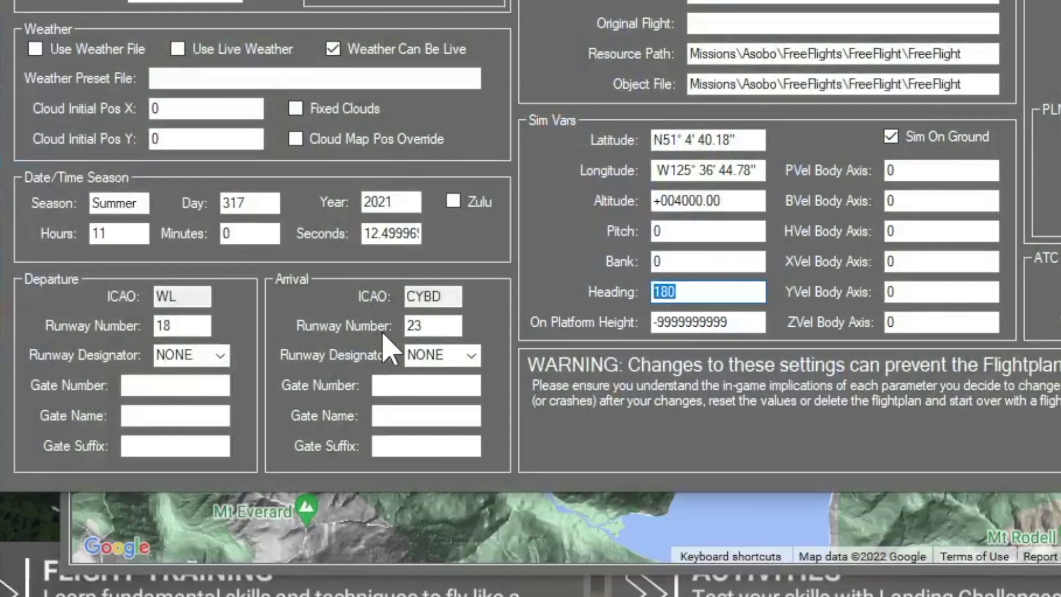
{"action": "double_click", "coordinate": [185, 326]}
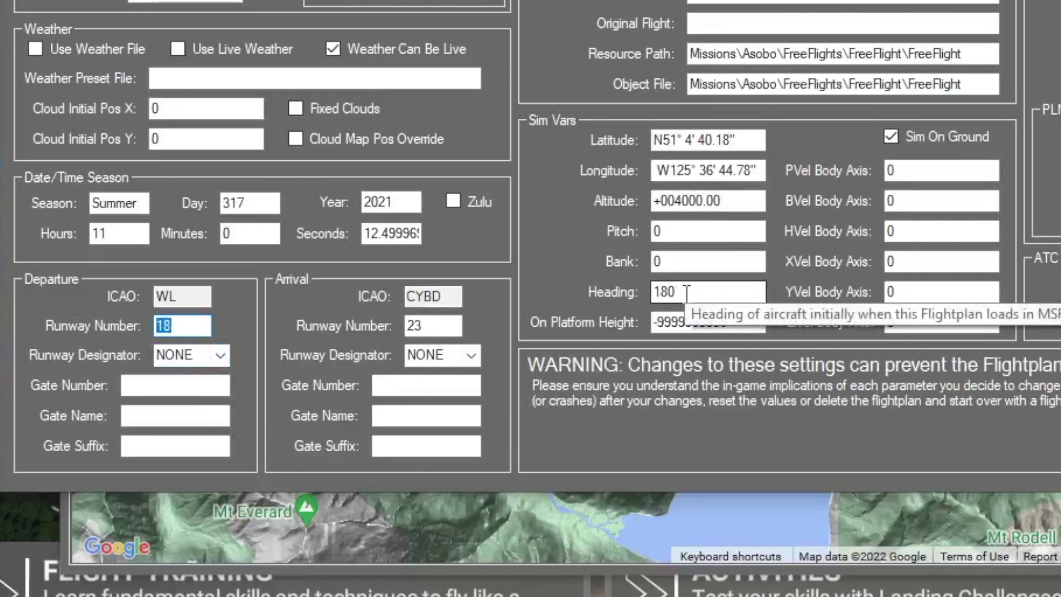
{"action": "double_click", "coordinate": [686, 293]}
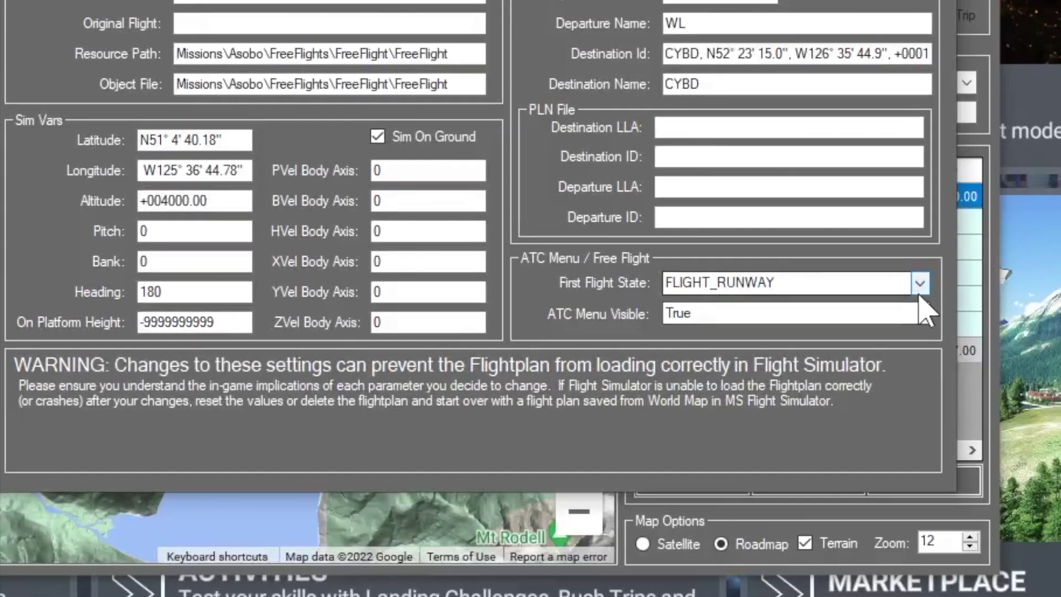
- Review the First Flight State options and try FLIGHT_CRUISE as the state
{"action": "left_click", "coordinate": [920, 286]}
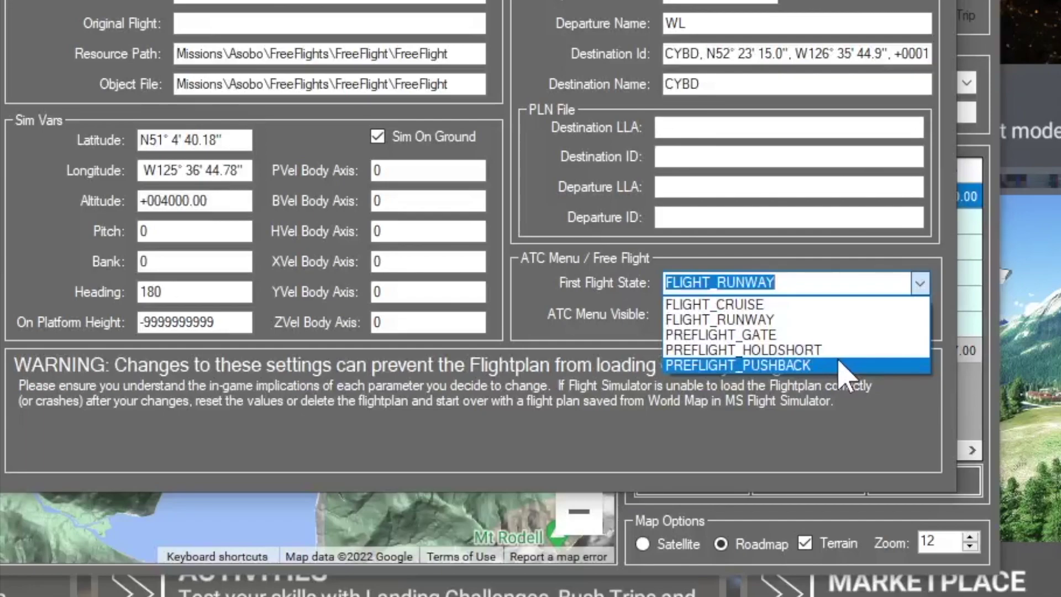
{"action": "left_click", "coordinate": [716, 320]}
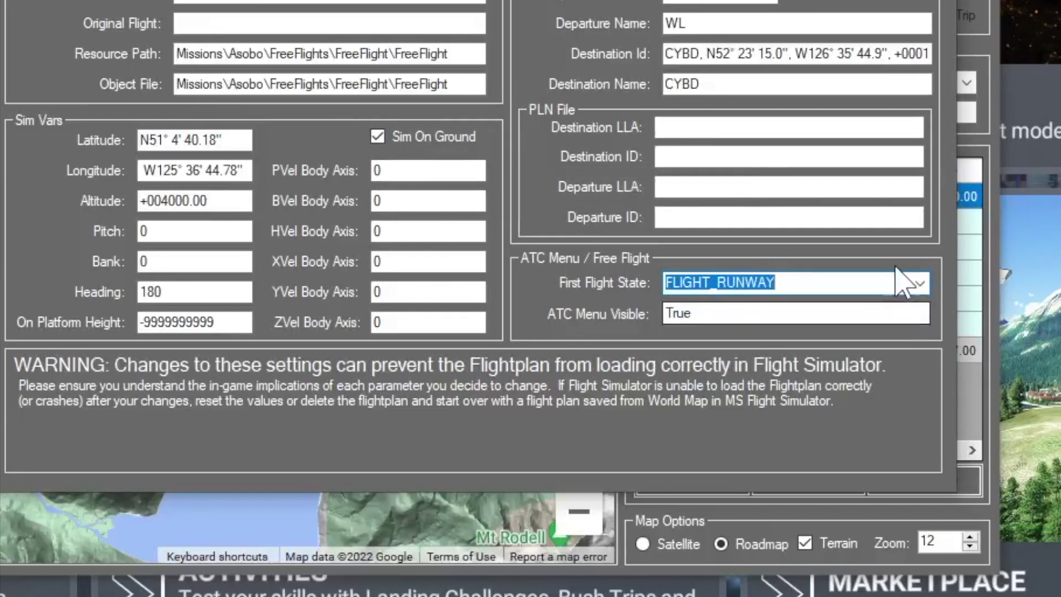
{"action": "left_click", "coordinate": [919, 283]}
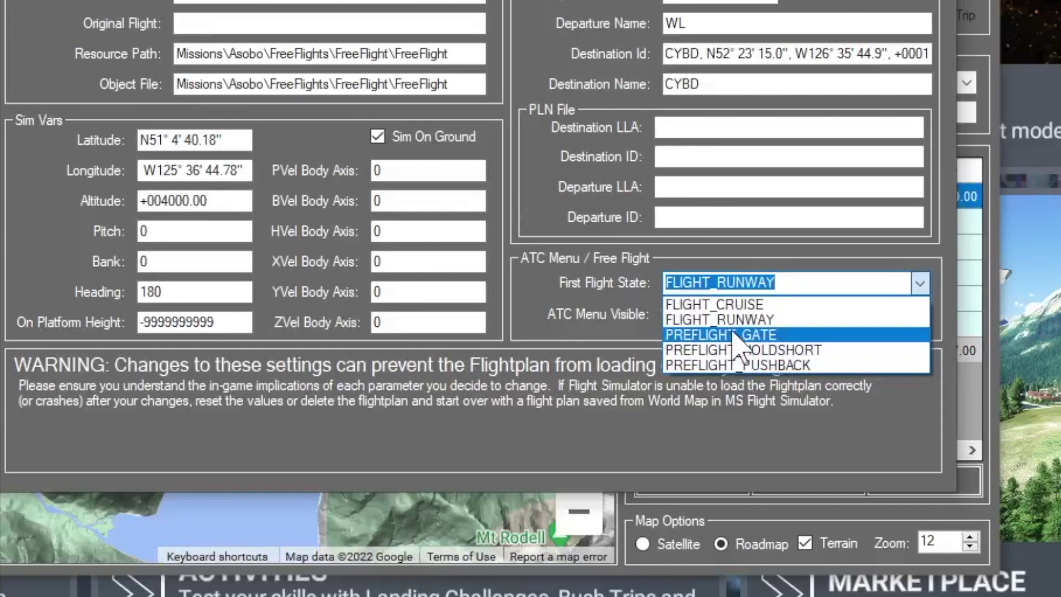
{"action": "left_click", "coordinate": [719, 304]}
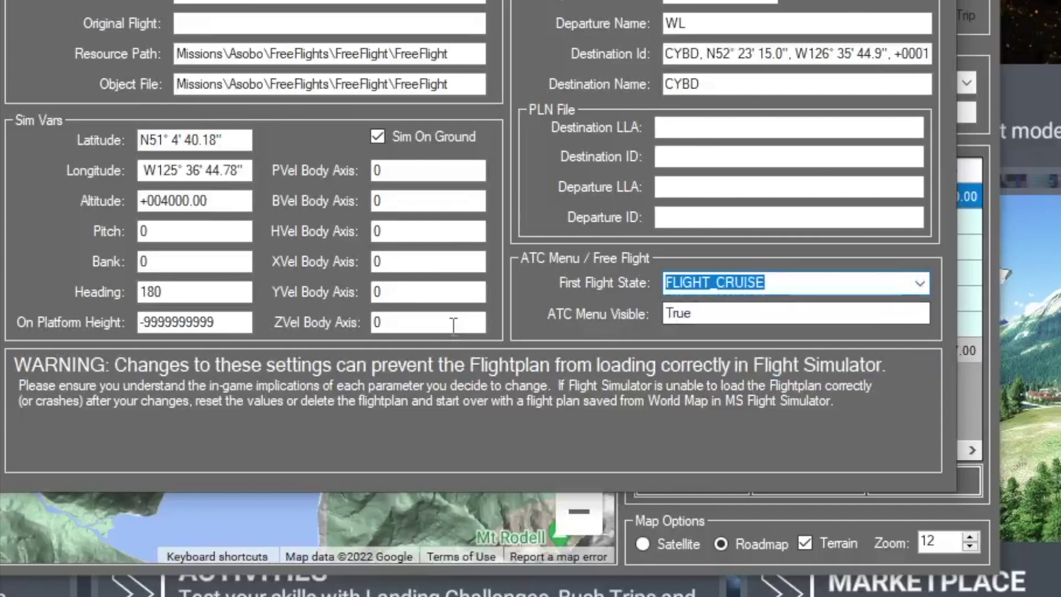
- Turn off Sim On Ground and set the First Flight State to FLIGHT_RUNWAY
{"action": "left_click", "coordinate": [380, 137]}
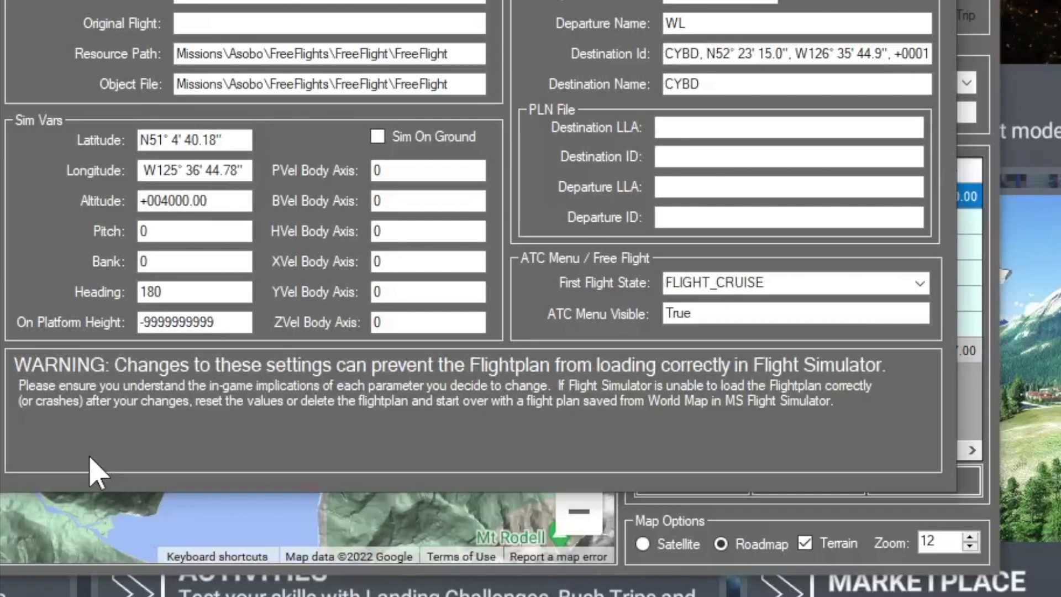
{"action": "left_click", "coordinate": [920, 283]}
{"action": "left_click", "coordinate": [837, 319]}
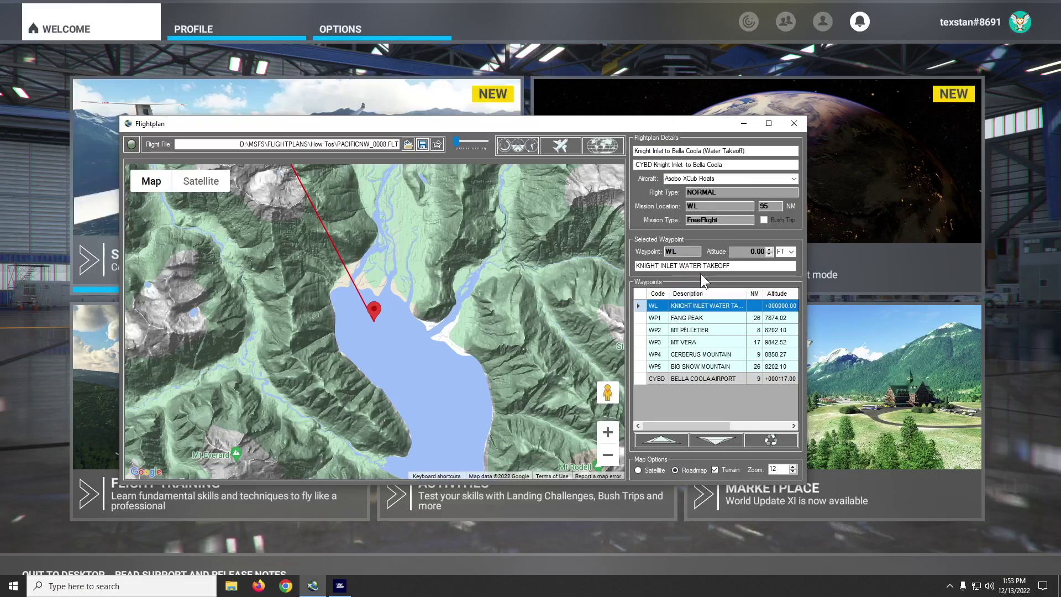
- View the Fang Peak waypoint on the map and return to the WL waypoint
{"action": "left_click", "coordinate": [710, 318]}
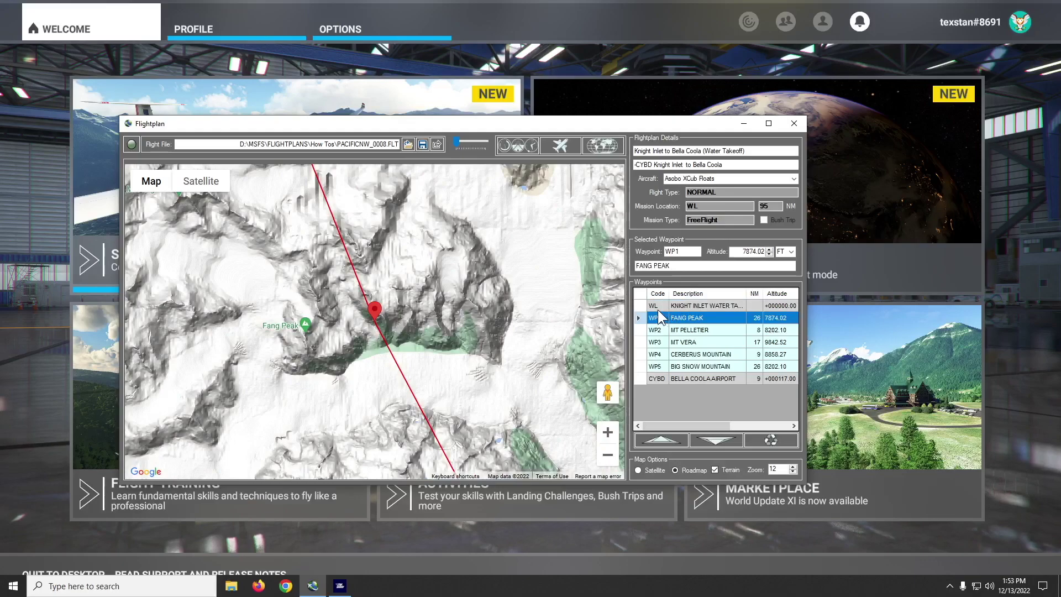
{"action": "left_click", "coordinate": [658, 306]}
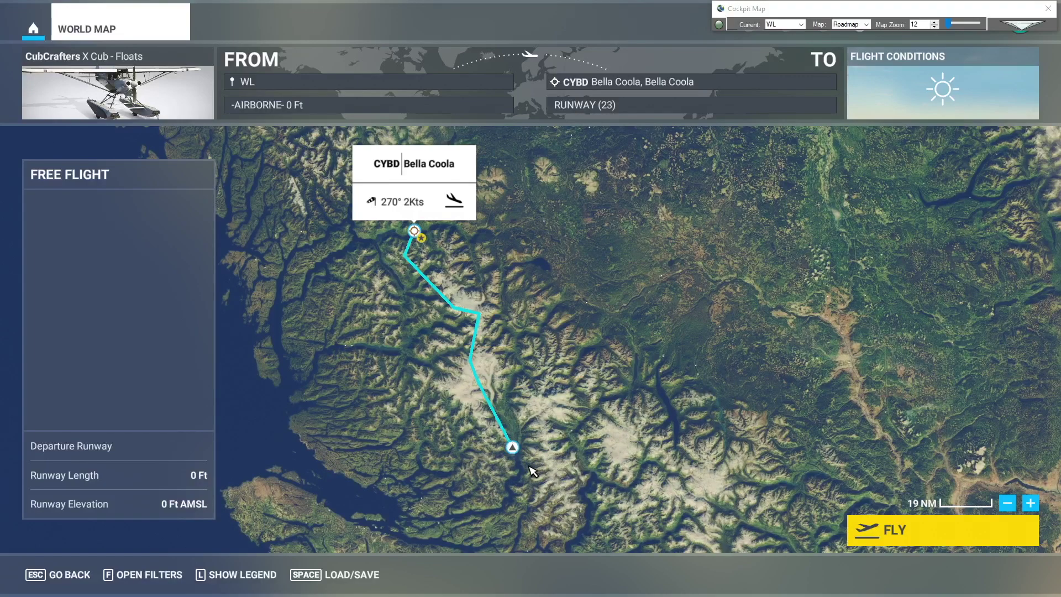
- Launch the WL to CYBD flight in Flight Simulator through to the cockpit and expand the Cockpit Map
{"action": "left_click", "coordinate": [962, 534]}
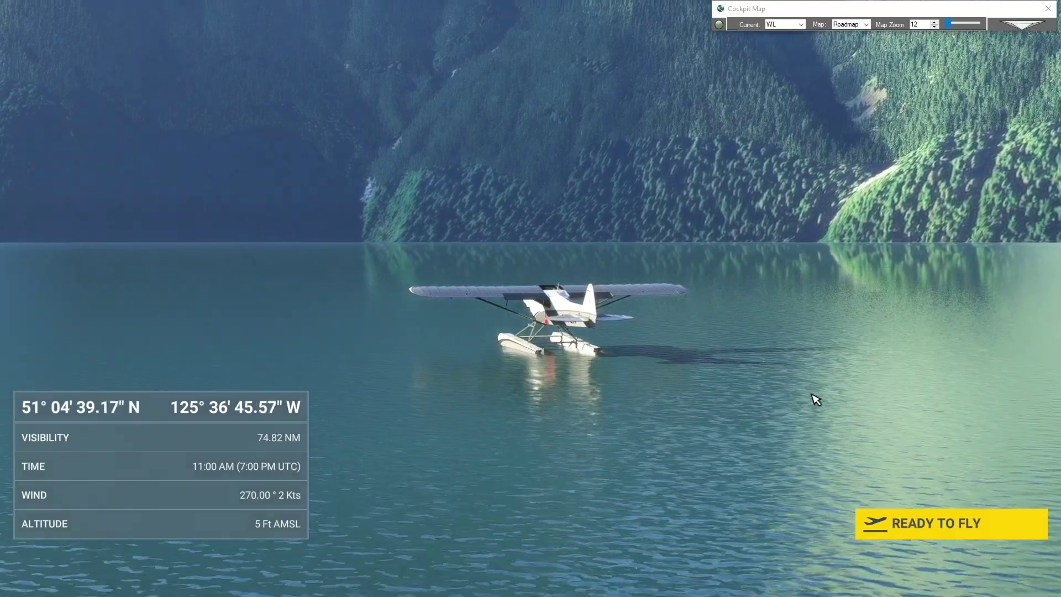
{"action": "left_click", "coordinate": [922, 516]}
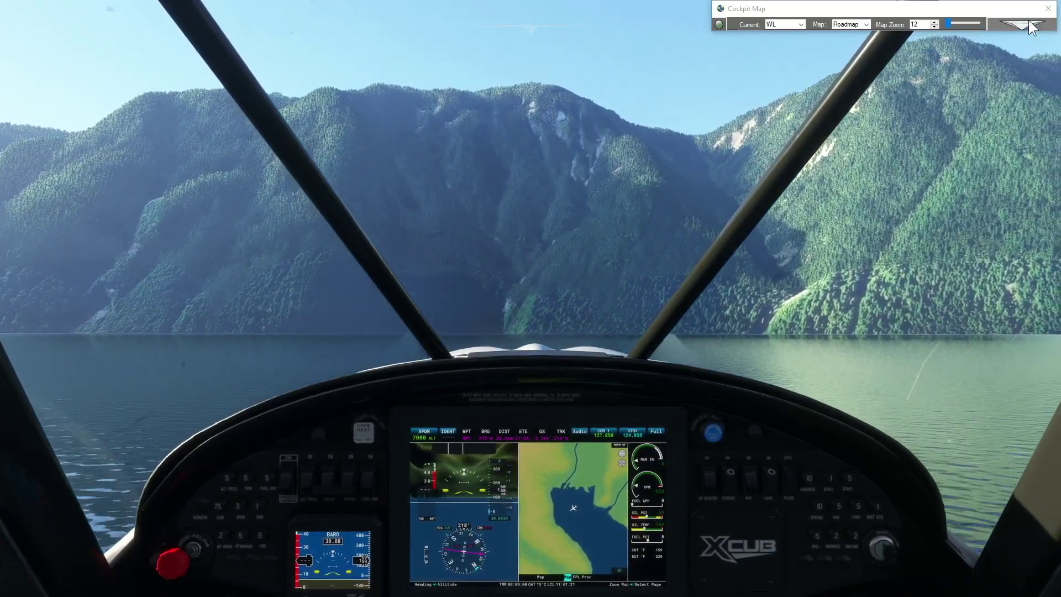
{"action": "left_click", "coordinate": [1029, 22]}
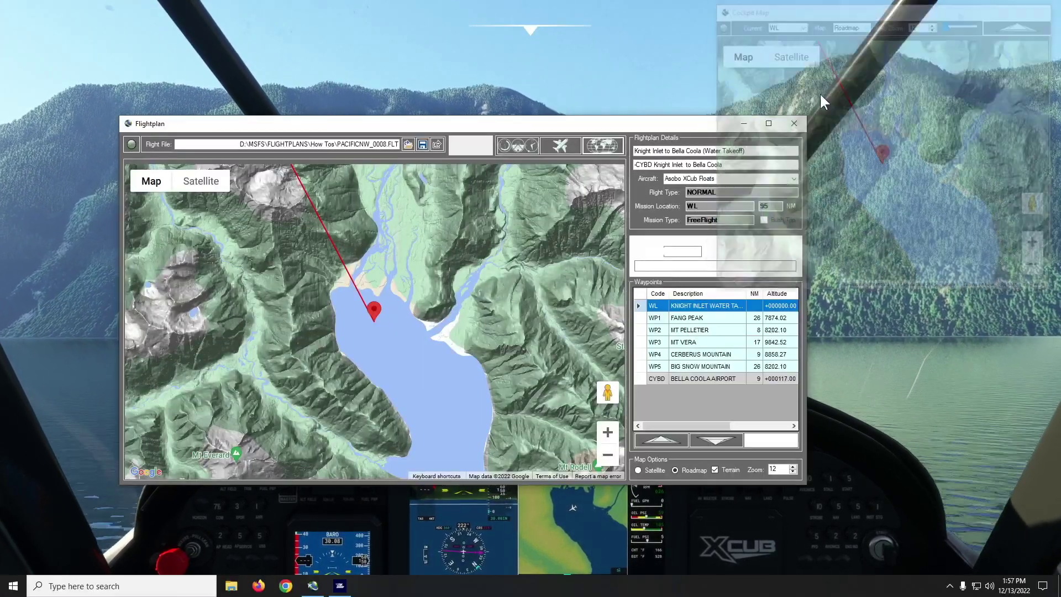
- Review the First Flight State options in the Flightplan flight settings and return to the Cockpit Map
{"action": "left_click", "coordinate": [520, 145]}
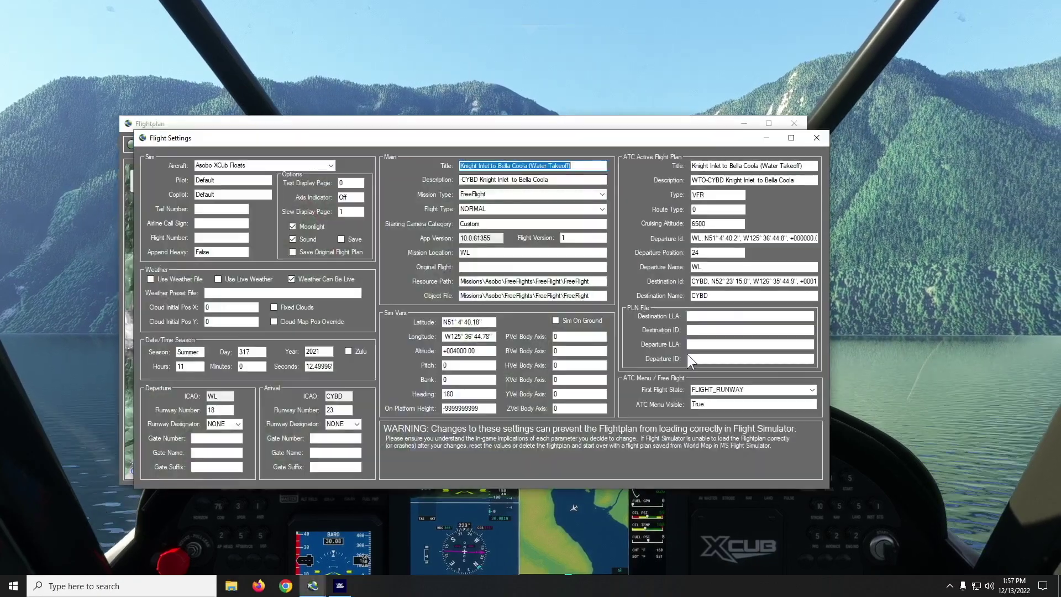
{"action": "left_click", "coordinate": [812, 393]}
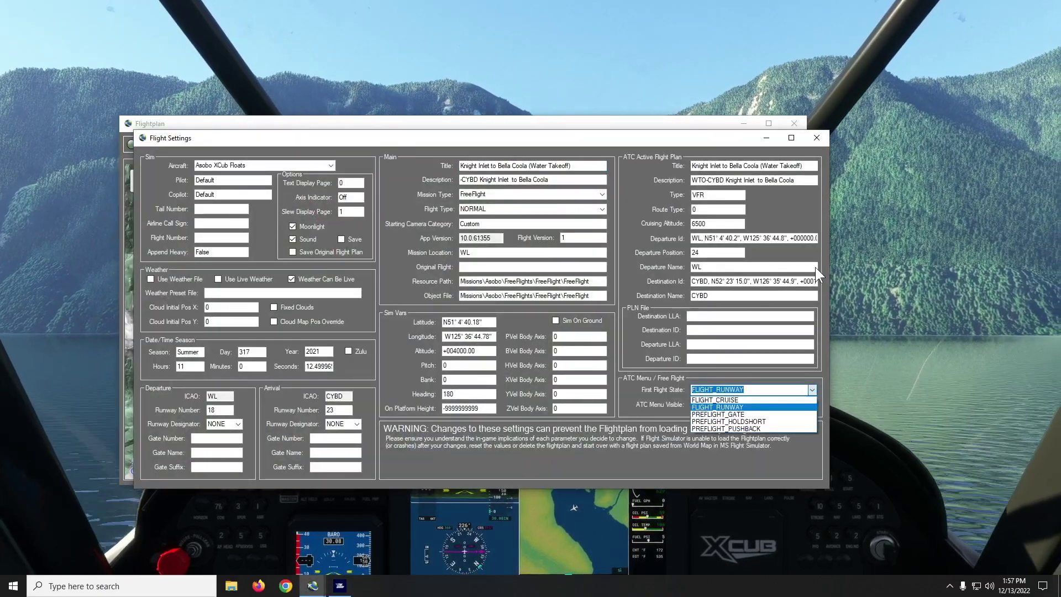
{"action": "left_click", "coordinate": [815, 139]}
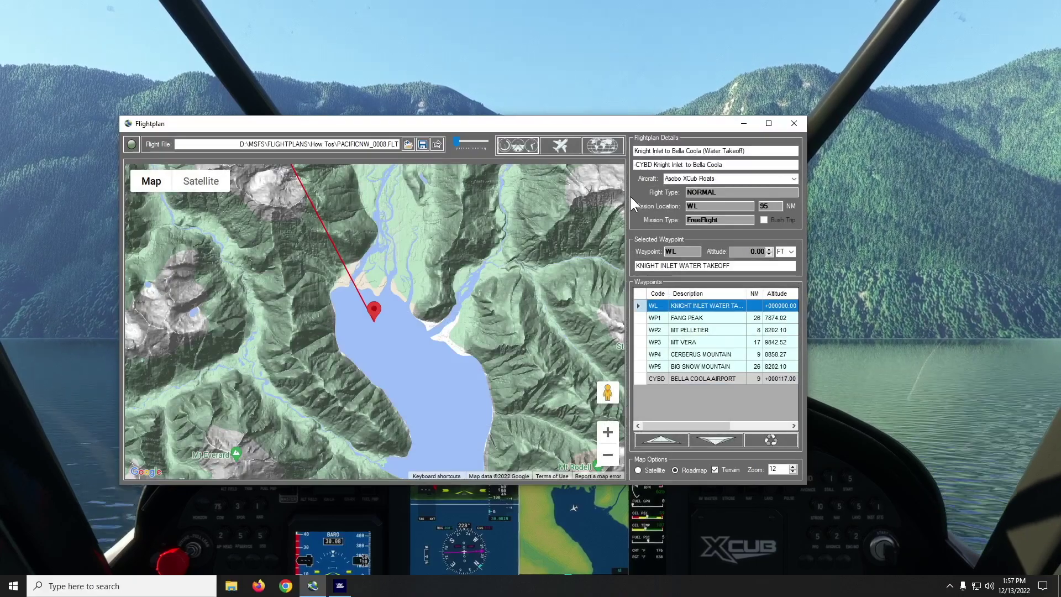
{"action": "left_click", "coordinate": [604, 146]}
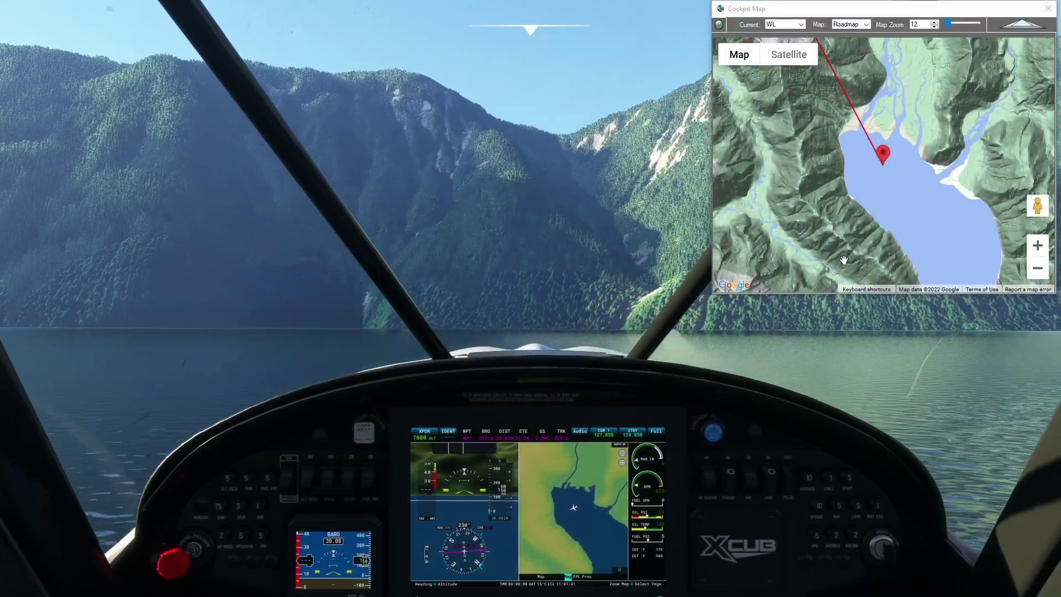